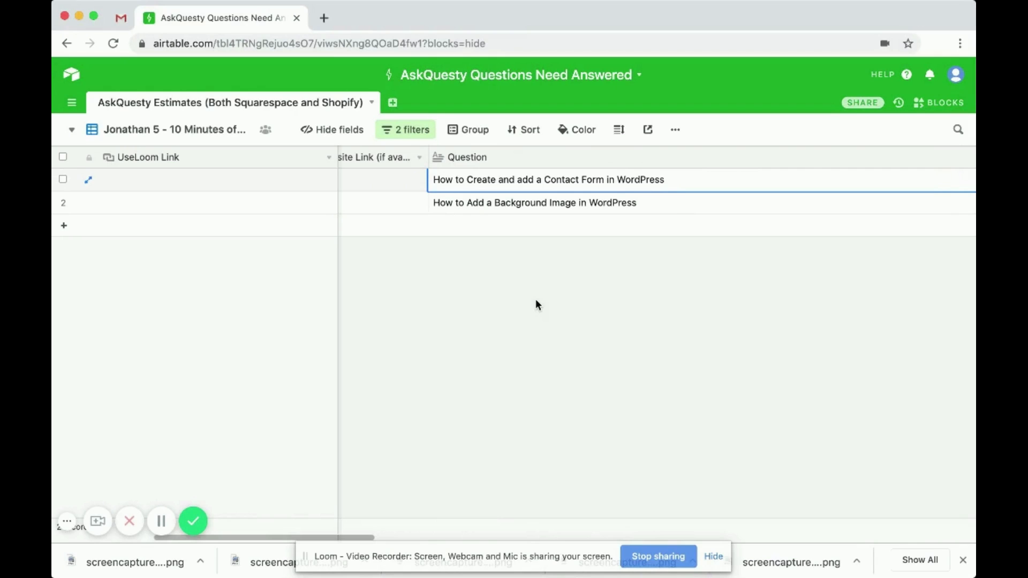
# - Load the website's home page in a new tab and go to its admin Dashboard
pyautogui.click(323, 17)
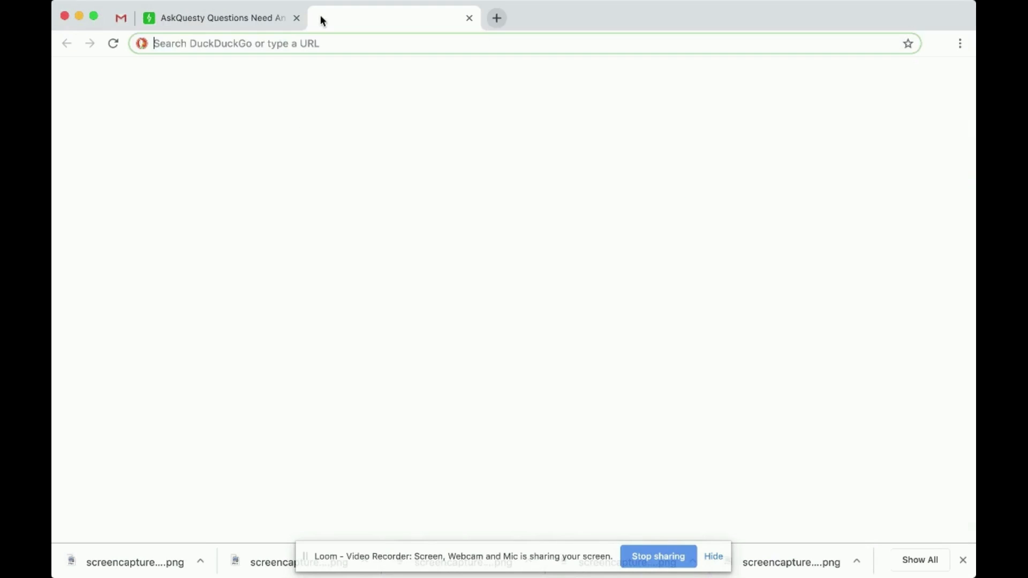
pyautogui.write('li')
pyautogui.press('Return')
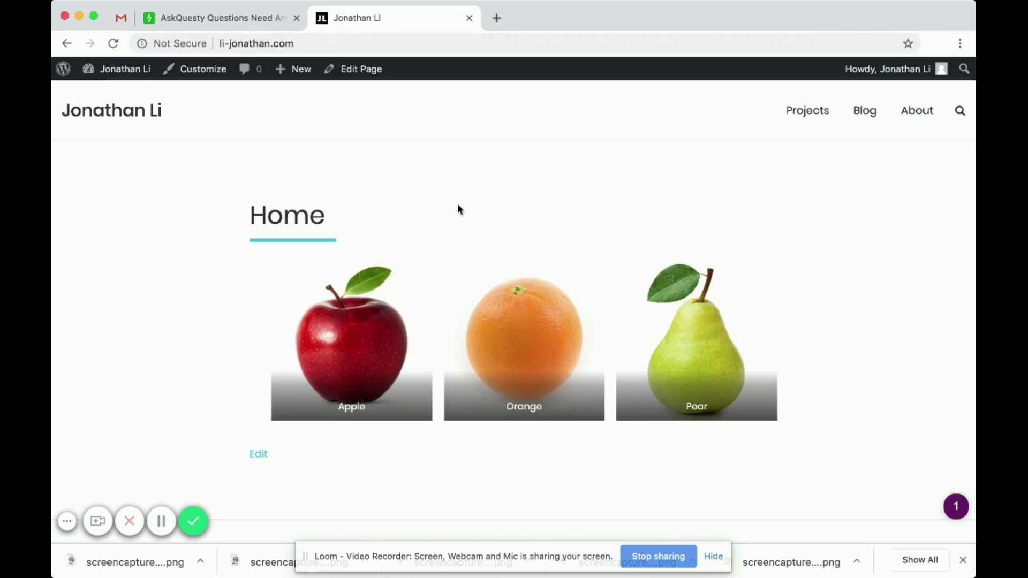
pyautogui.moveTo(107, 79)
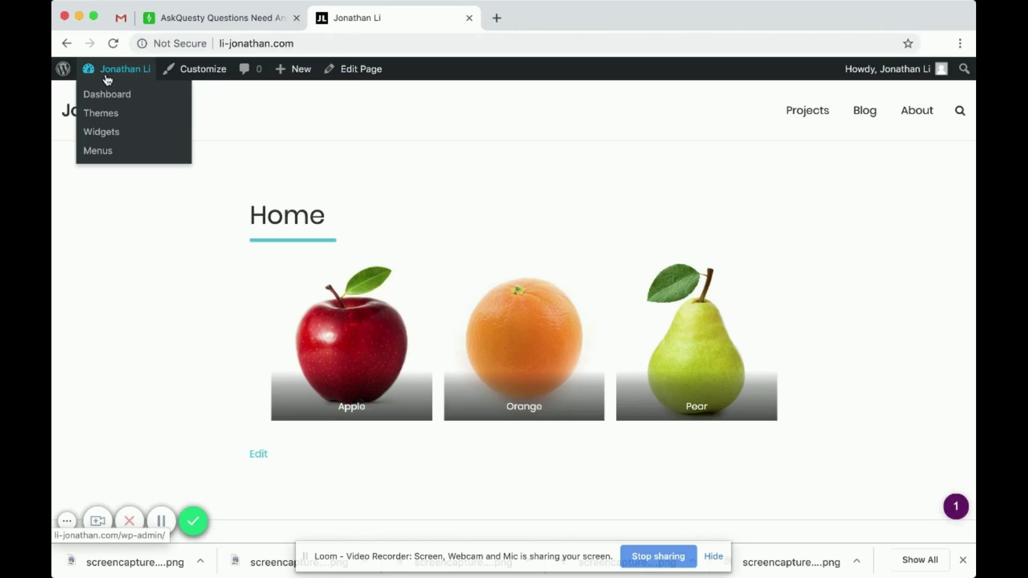
pyautogui.click(111, 96)
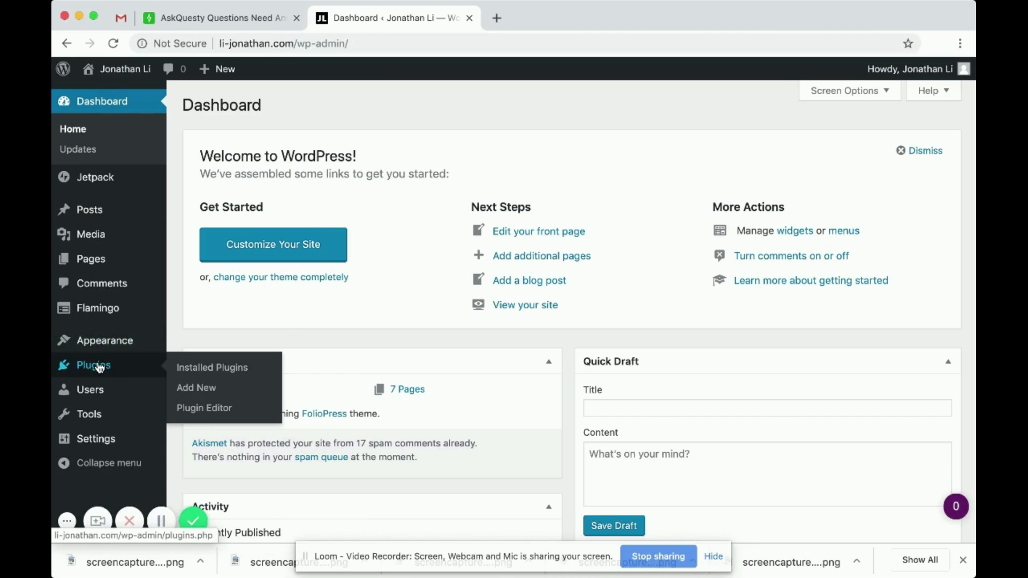
# - Search the plugin directory for 'contact form' from Plugins > Add New
pyautogui.click(99, 366)
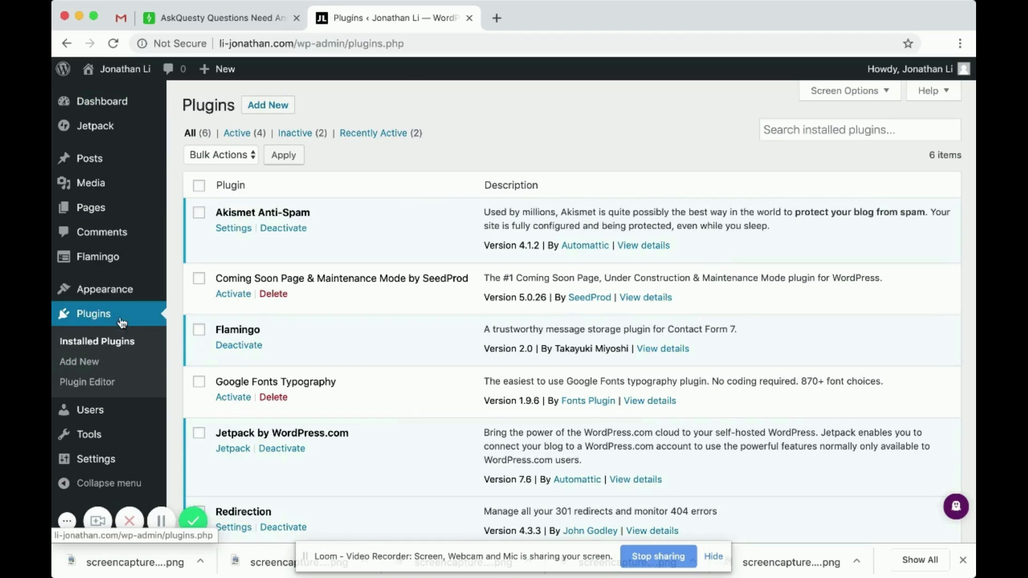
pyautogui.scroll(-3, 303, 235)
pyautogui.scroll(3, 303, 235)
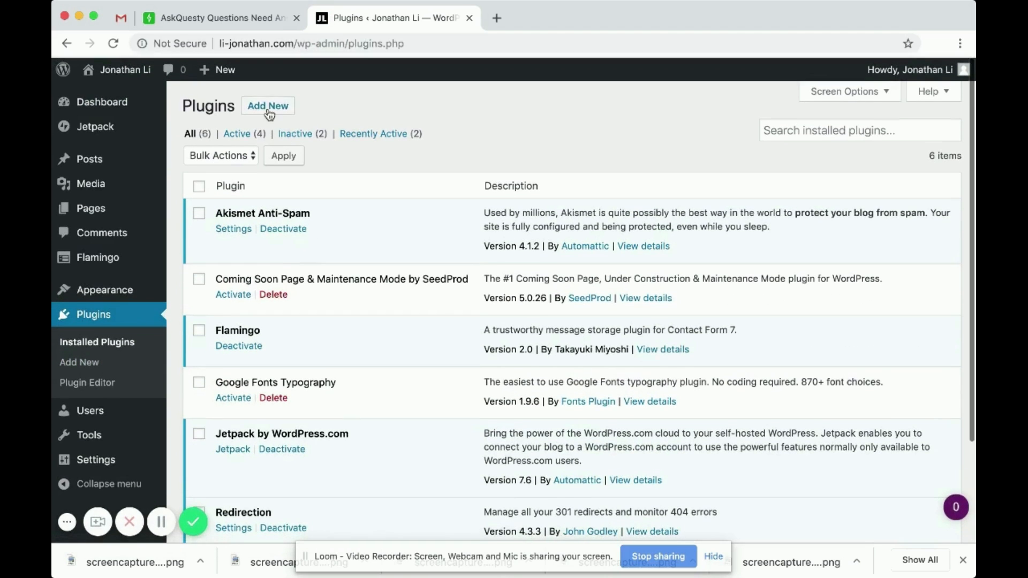
pyautogui.click(268, 106)
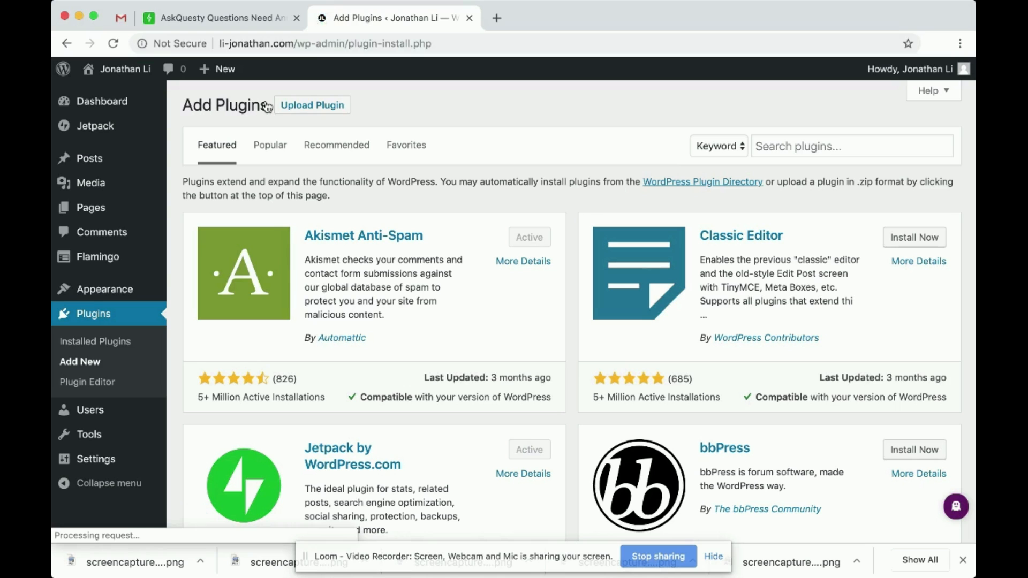
pyautogui.click(821, 145)
pyautogui.write('con')
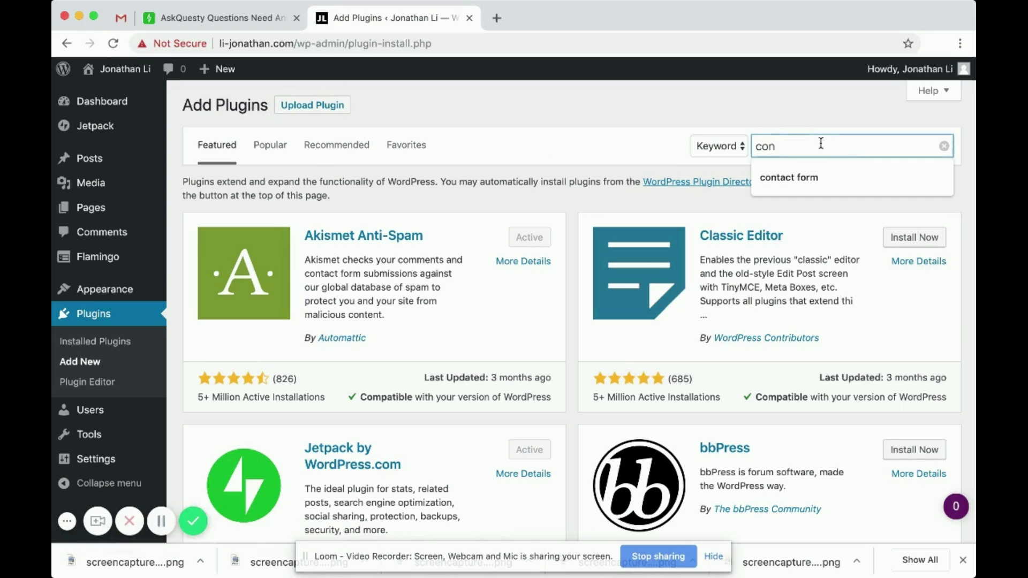
pyautogui.write('tact')
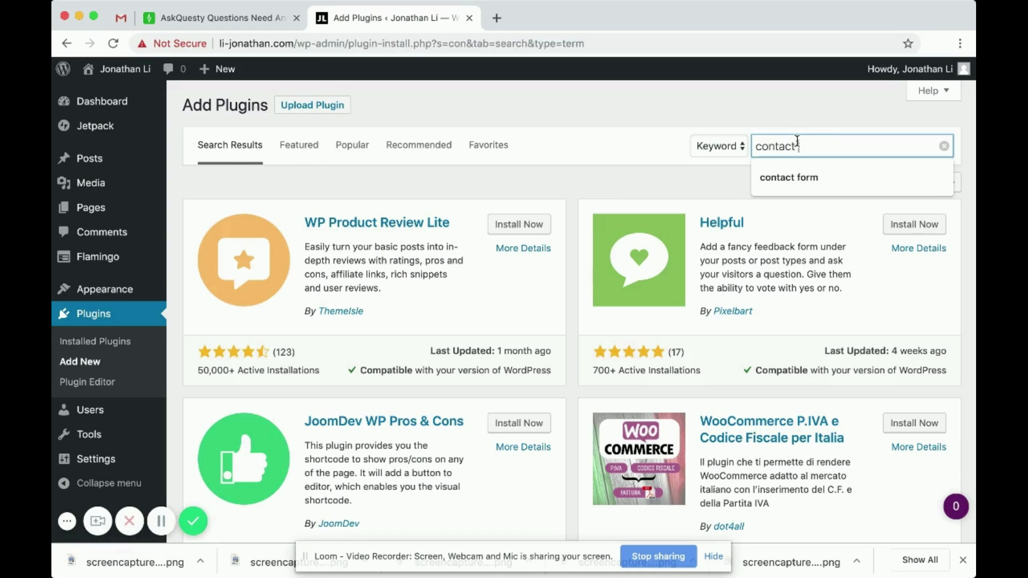
pyautogui.write(' form')
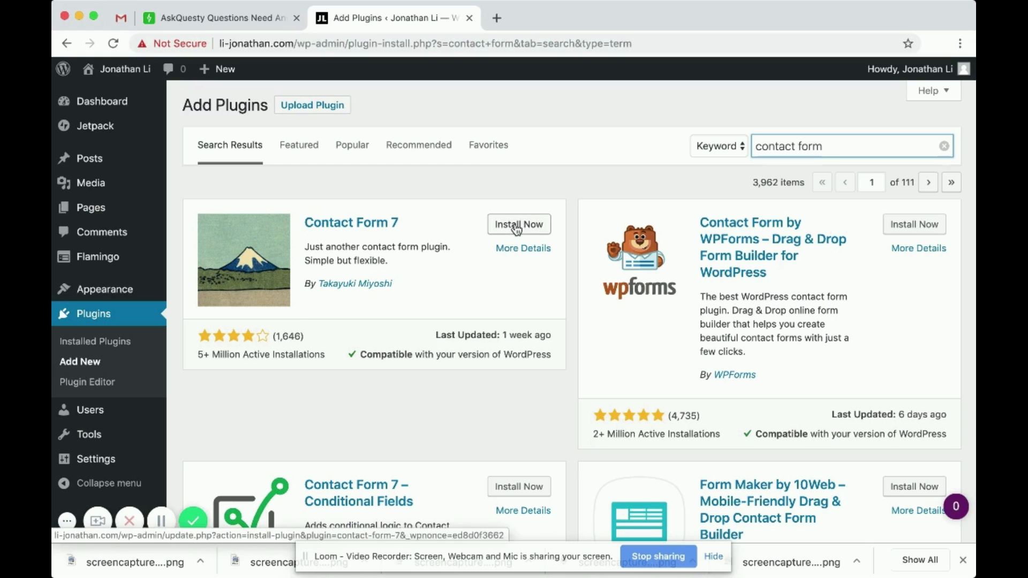
# - Install and activate the Contact Form 7 plugin
pyautogui.click(521, 232)
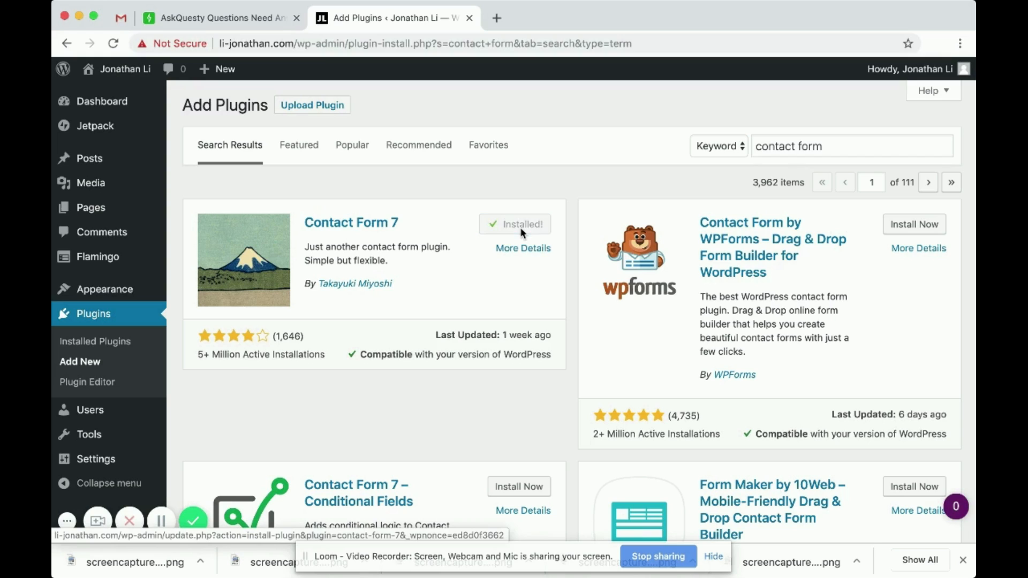
pyautogui.click(515, 233)
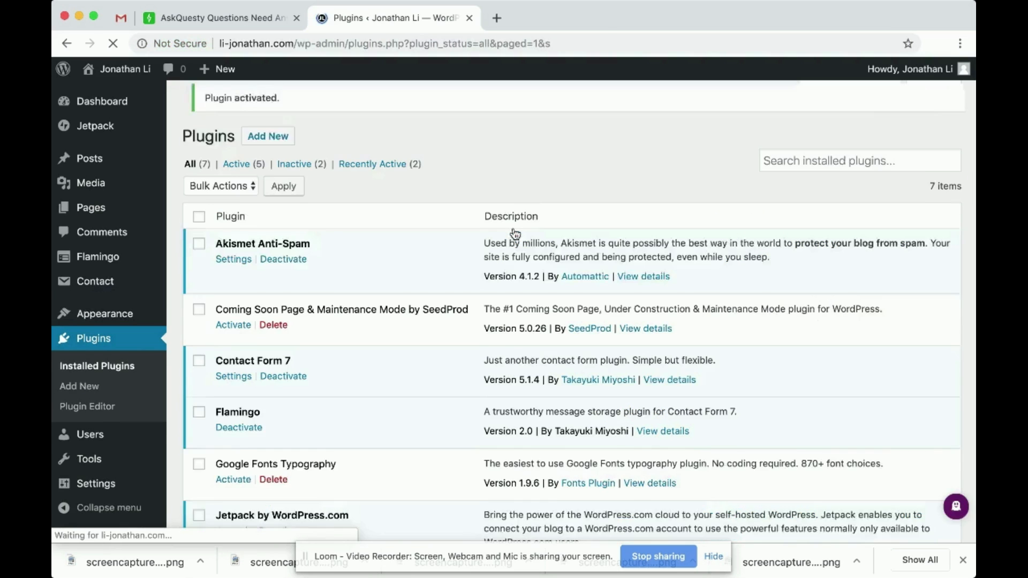
pyautogui.scroll(-4, 515, 233)
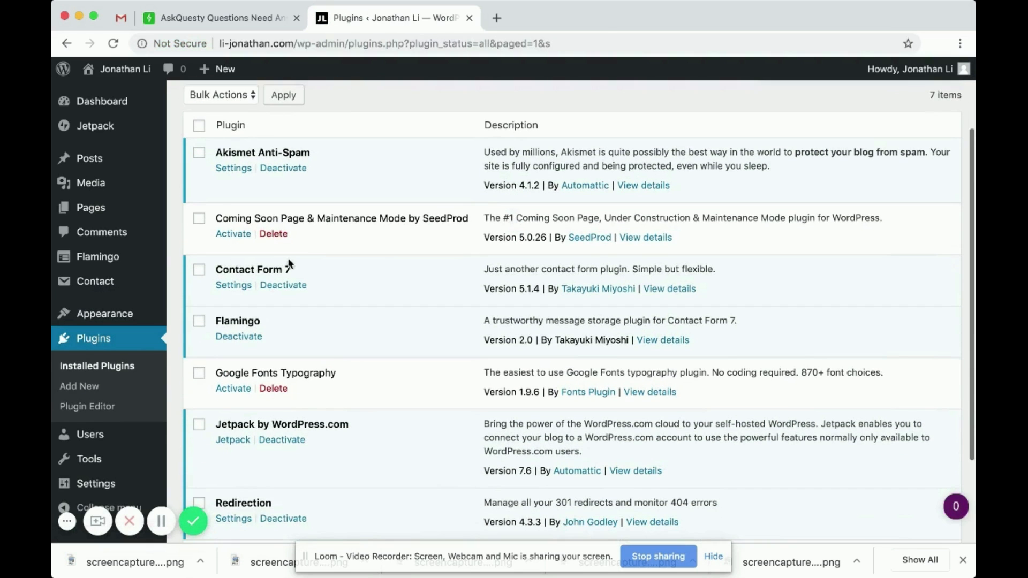
pyautogui.scroll(-1, 250, 266)
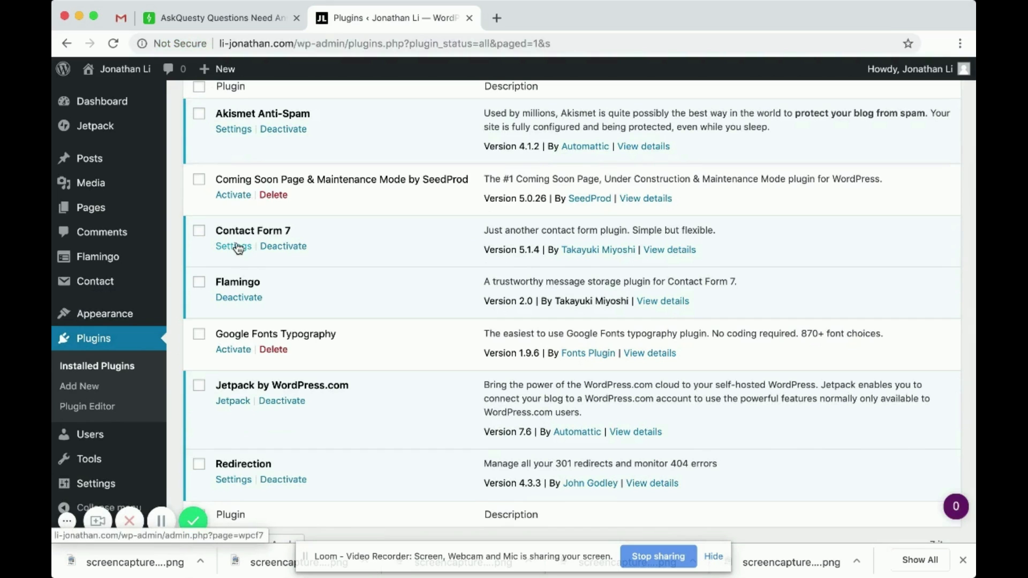
# - Open 'Contact form 1' from the Contact Form 7 forms list and look over its template
pyautogui.click(240, 249)
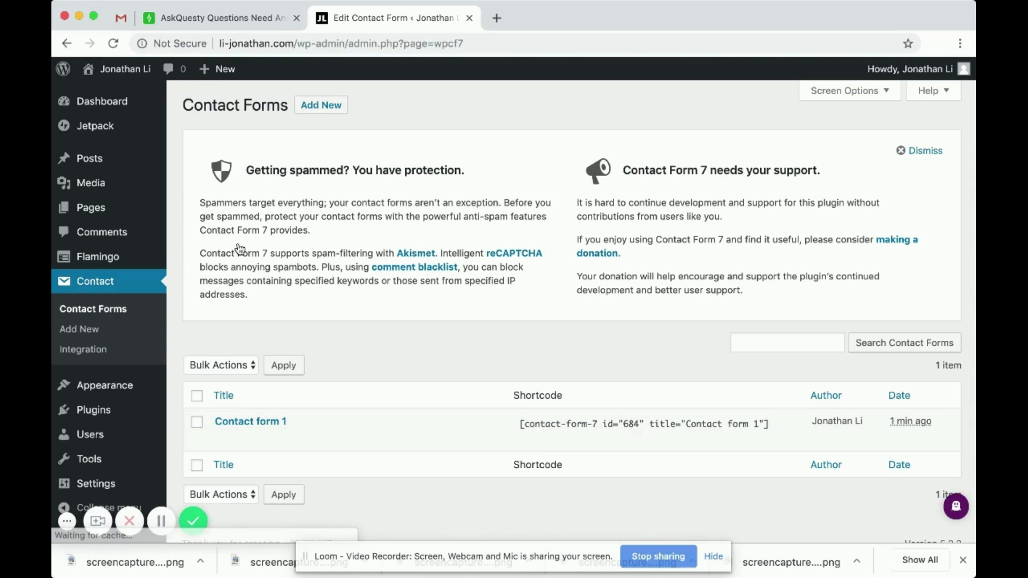
pyautogui.scroll(-1, 341, 299)
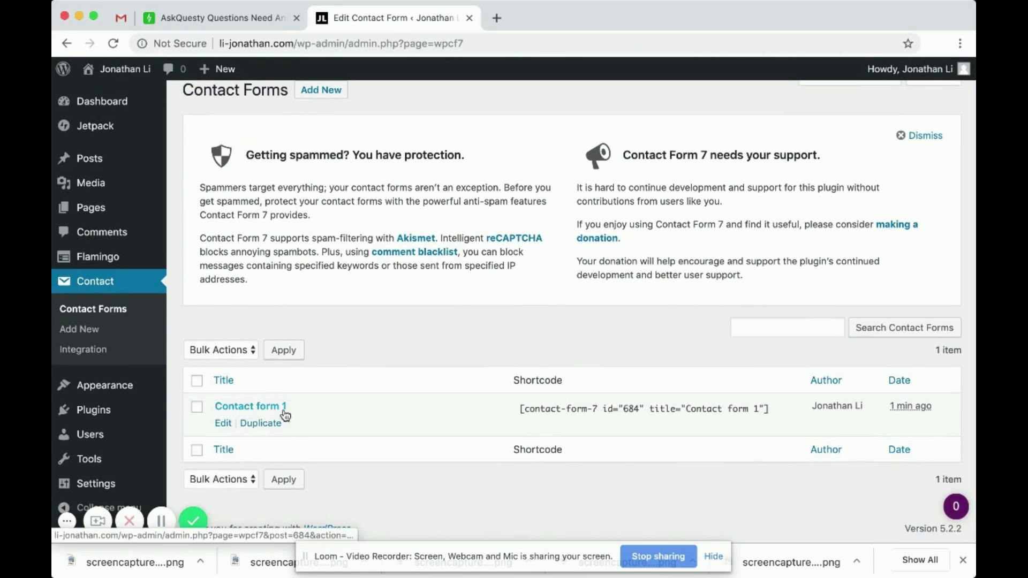
pyautogui.click(231, 409)
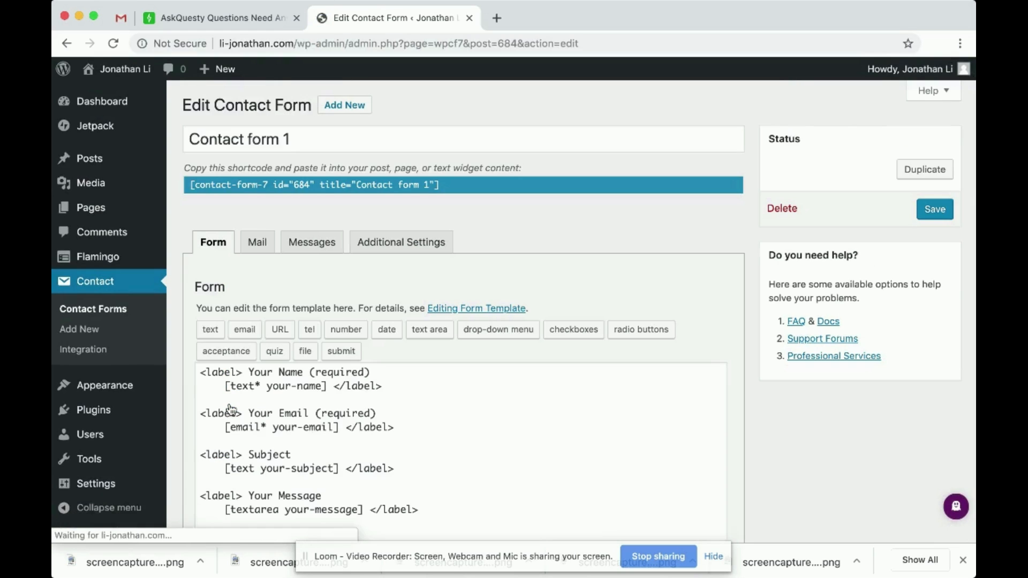
pyautogui.scroll(-3, 418, 402)
pyautogui.scroll(1, 369, 285)
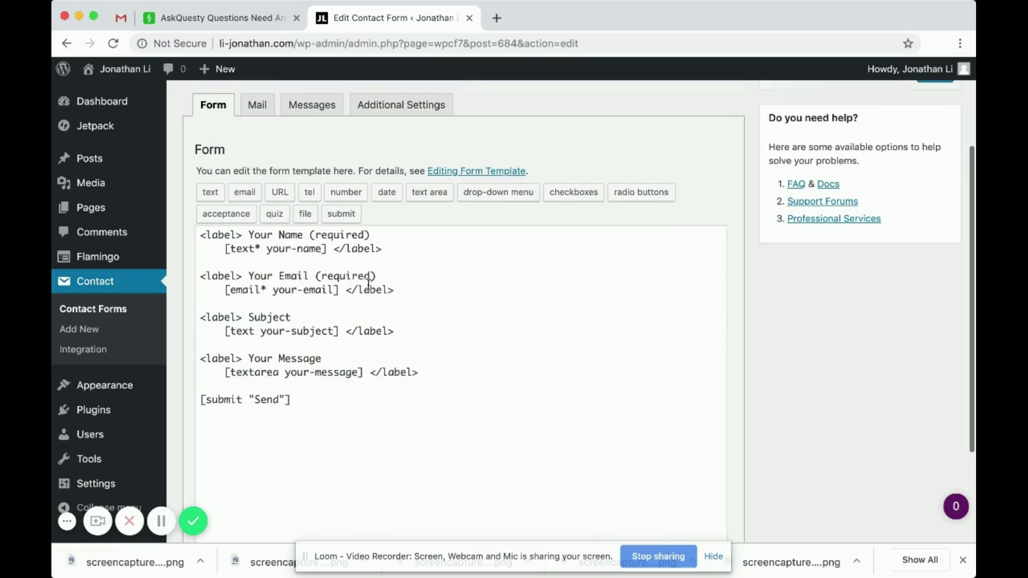
pyautogui.scroll(-1, 259, 241)
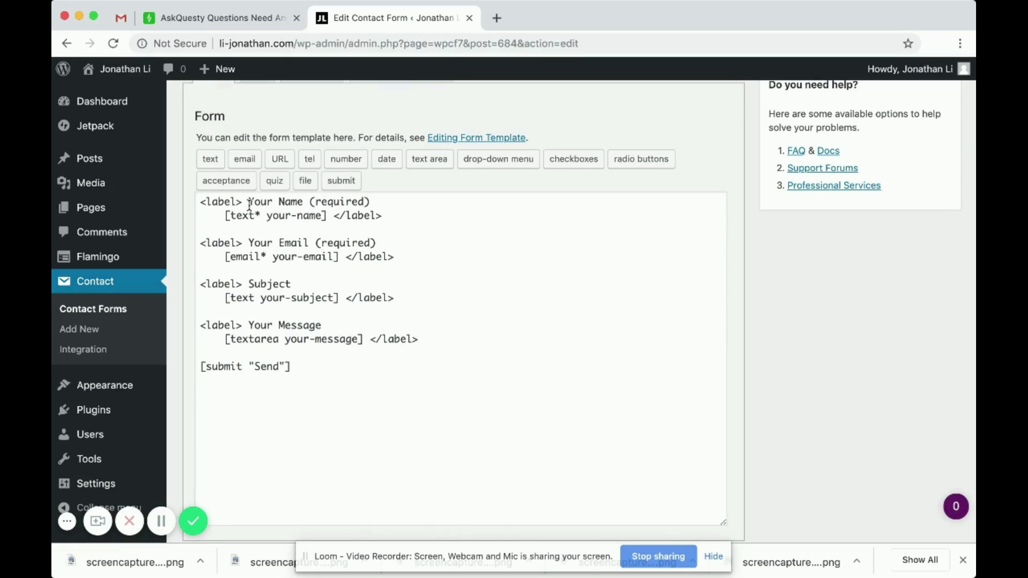
pyautogui.scroll(4, 245, 205)
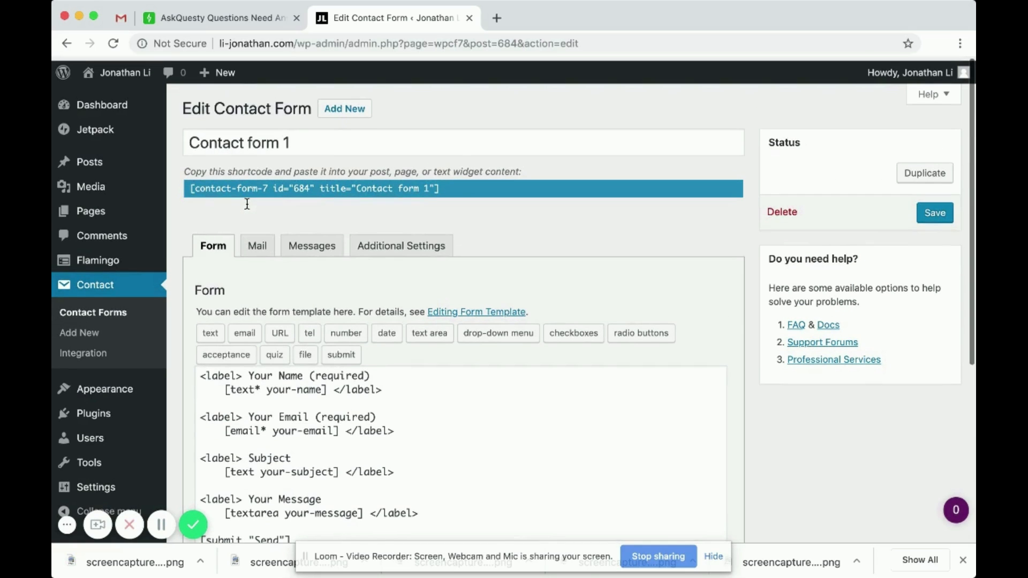
pyautogui.scroll(-5, 247, 204)
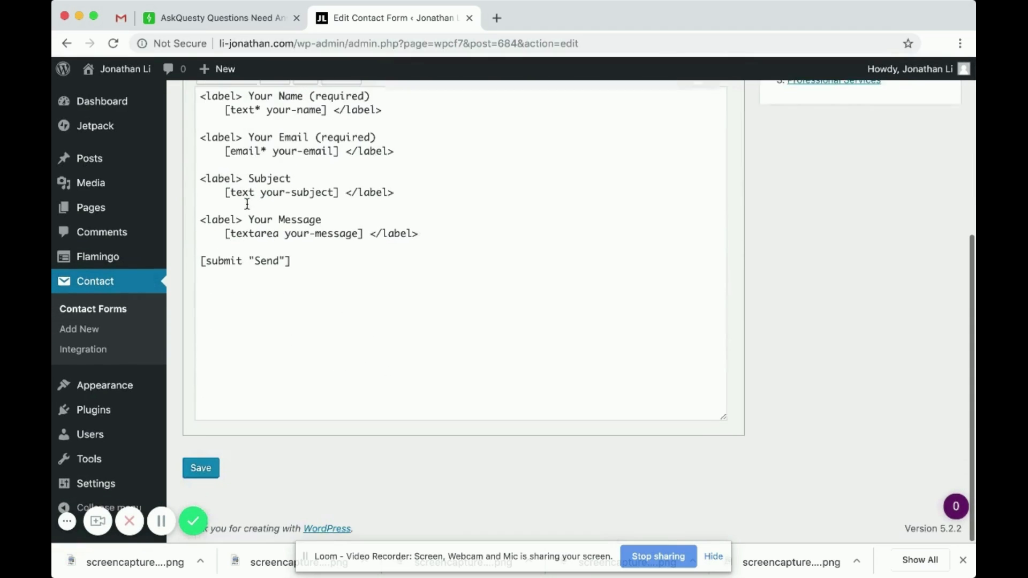
pyautogui.scroll(5, 246, 203)
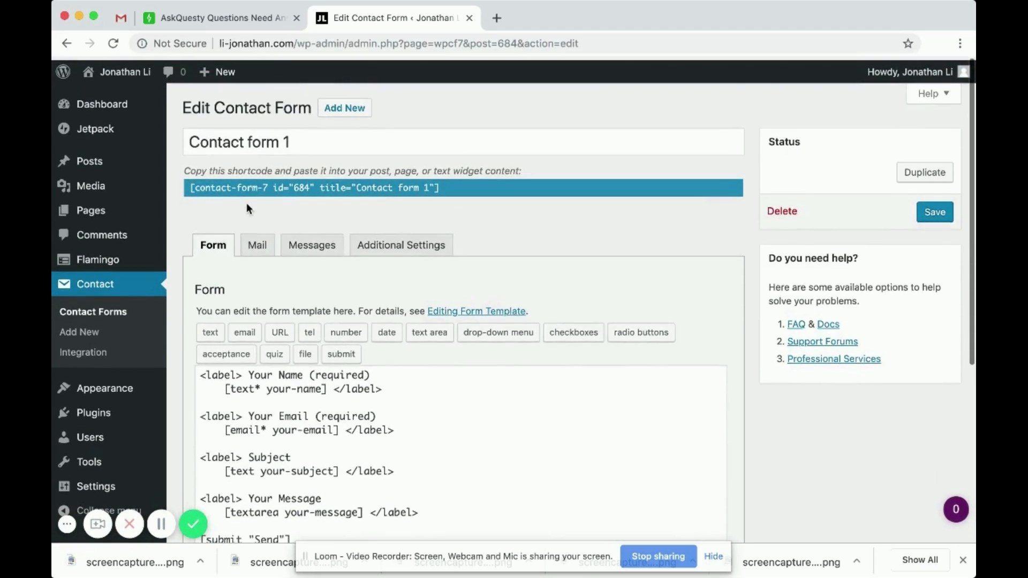
pyautogui.scroll(-3, 247, 203)
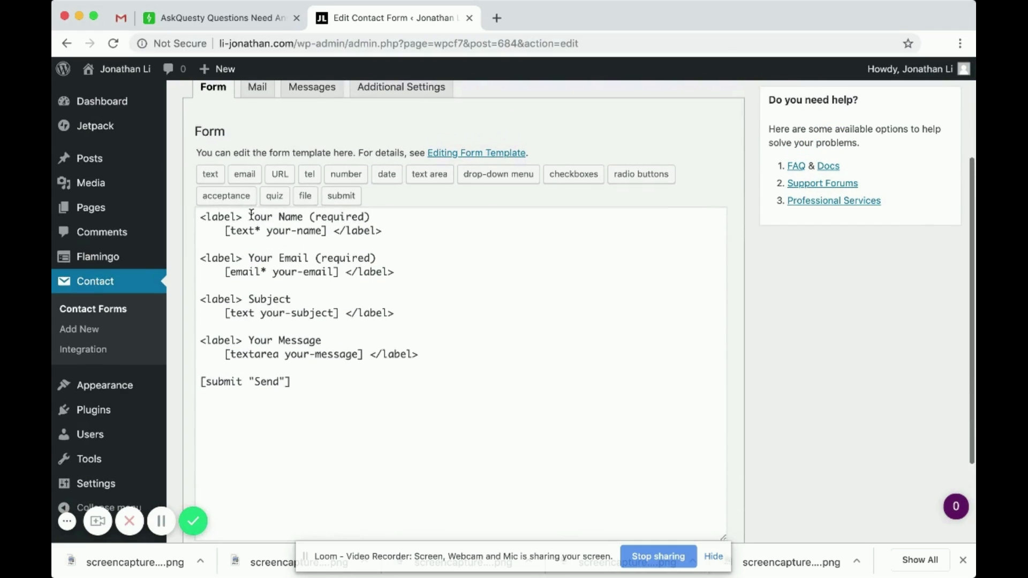
# - Highlight the Your Name, Your Email, Subject and Your Message labels in the form template
pyautogui.moveTo(248, 216); pyautogui.dragTo(302, 217)
pyautogui.moveTo(248, 259); pyautogui.dragTo(305, 259)
pyautogui.moveTo(253, 298); pyautogui.dragTo(292, 298)
pyautogui.moveTo(250, 341); pyautogui.dragTo(292, 343)
# - Switch to the Mail tab and find the recipient address in the To field
pyautogui.click(326, 342)
pyautogui.scroll(1, 326, 342)
pyautogui.scroll(3, 327, 342)
pyautogui.click(255, 222)
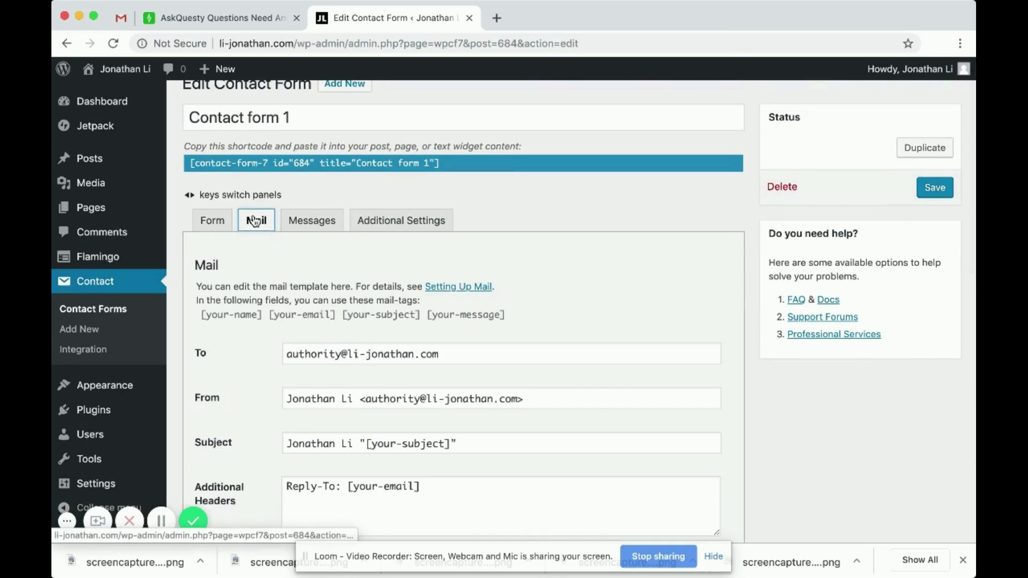
pyautogui.scroll(-3, 314, 298)
pyautogui.scroll(-5, 349, 297)
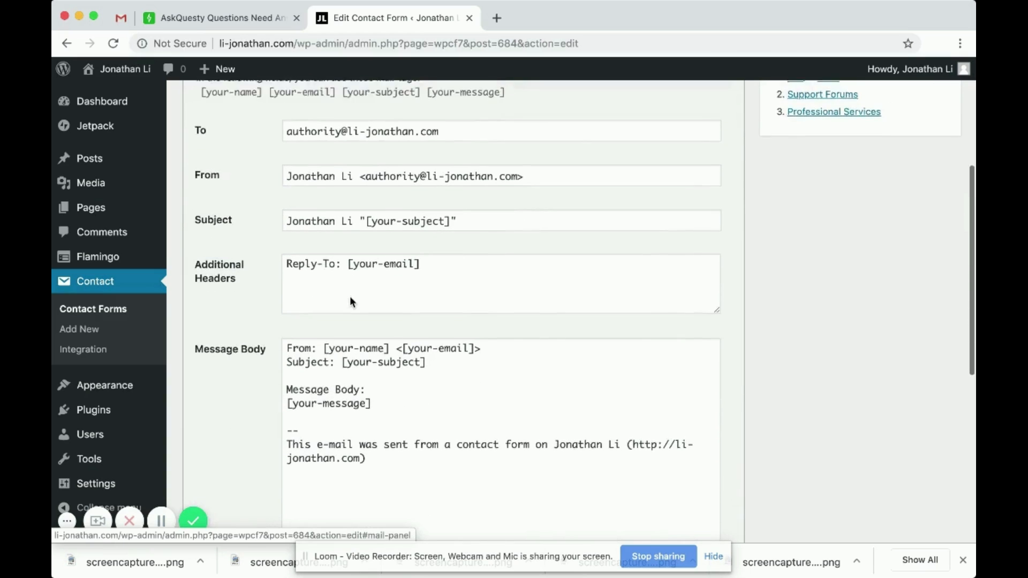
pyautogui.scroll(4, 350, 296)
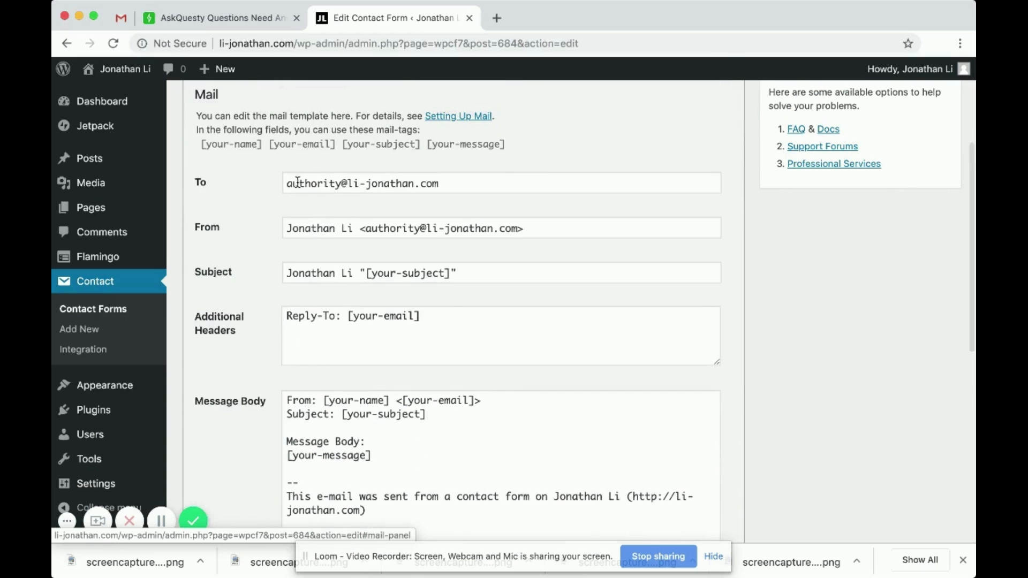
pyautogui.moveTo(284, 183); pyautogui.dragTo(369, 183)
pyautogui.click(455, 183)
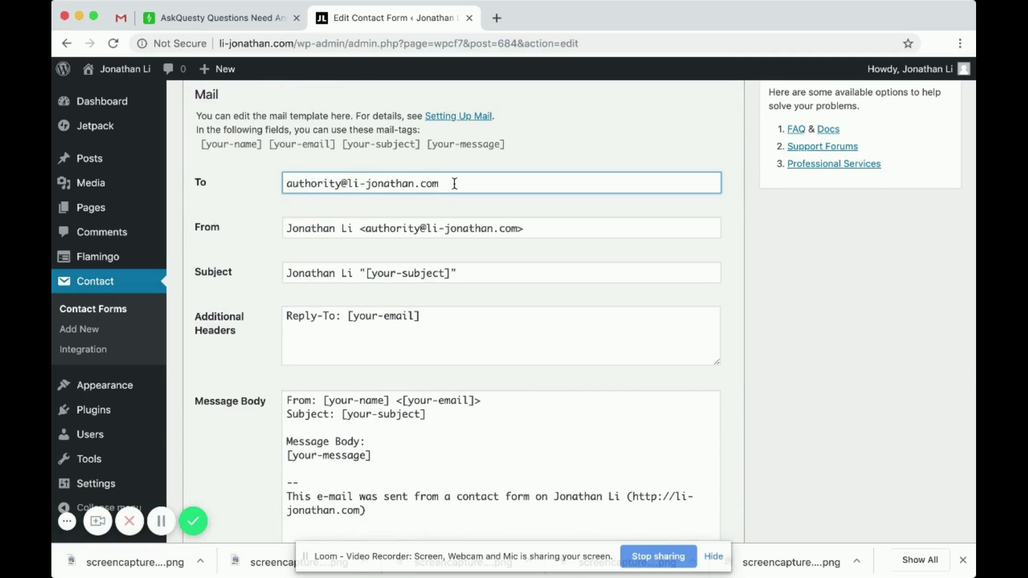
pyautogui.scroll(-1, 455, 183)
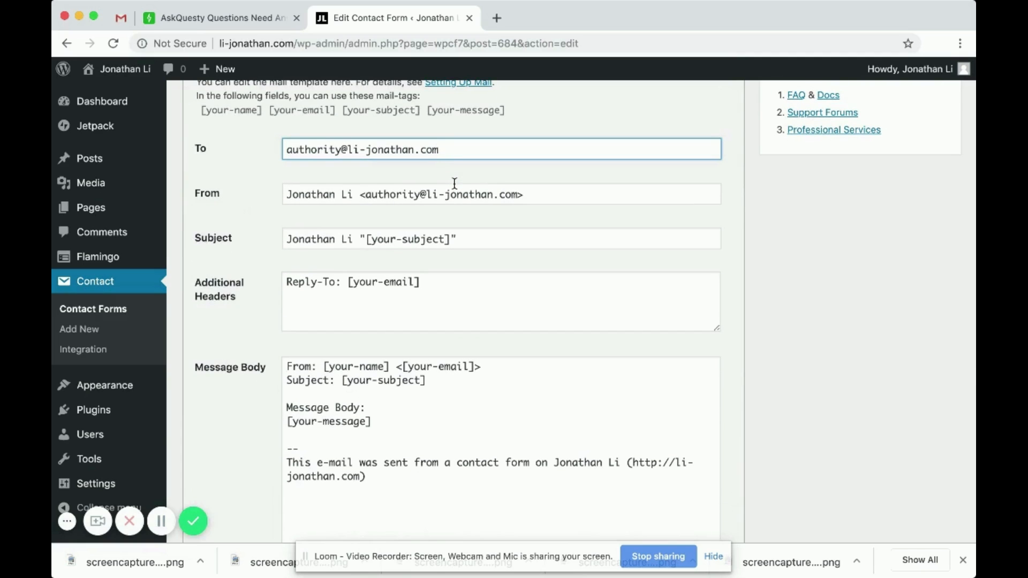
pyautogui.scroll(-1, 455, 183)
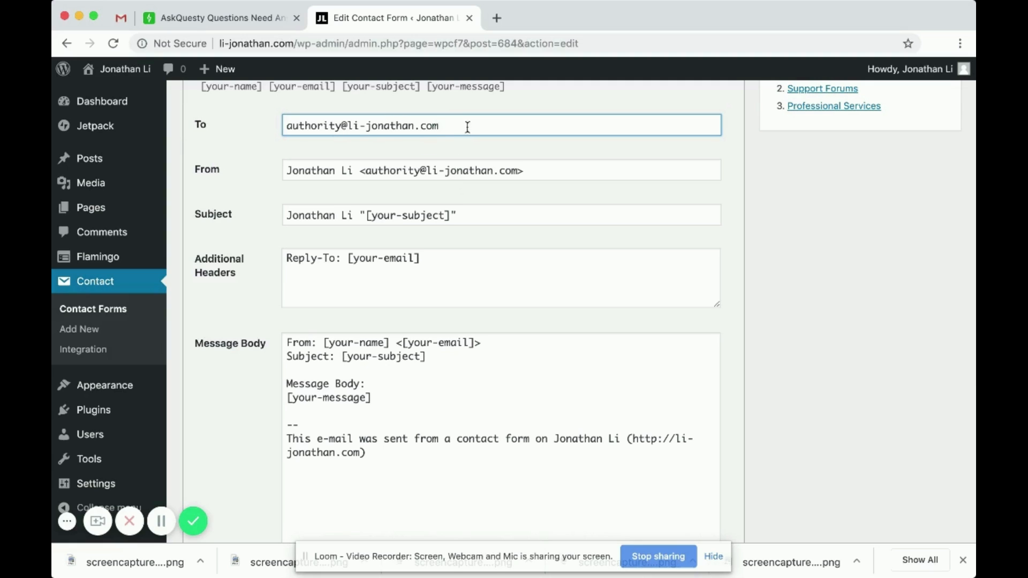
# - Try several placeholder addresses in the To field, then clear it completely
pyautogui.moveTo(466, 126); pyautogui.dragTo(188, 128)
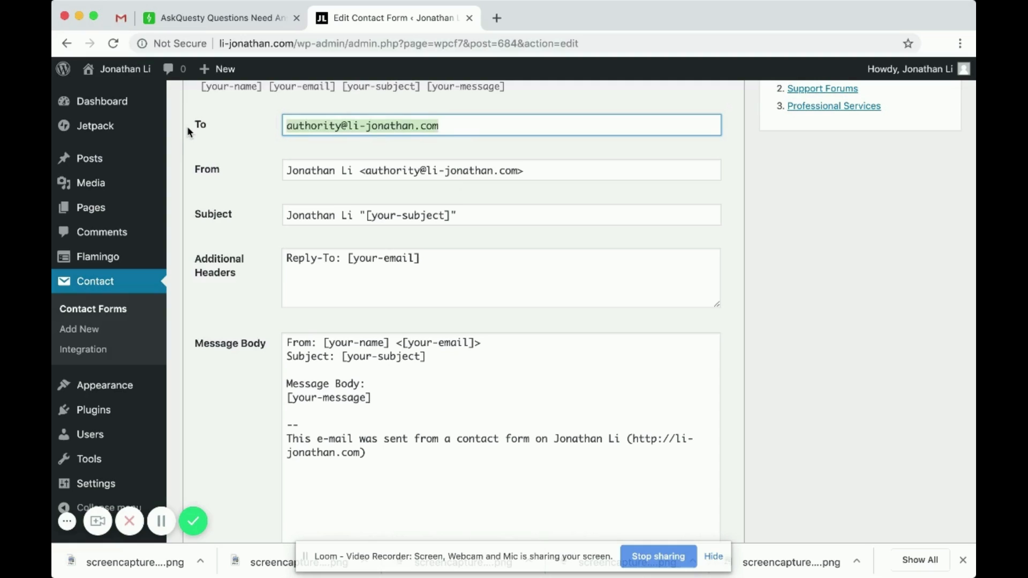
pyautogui.write('whatever you')
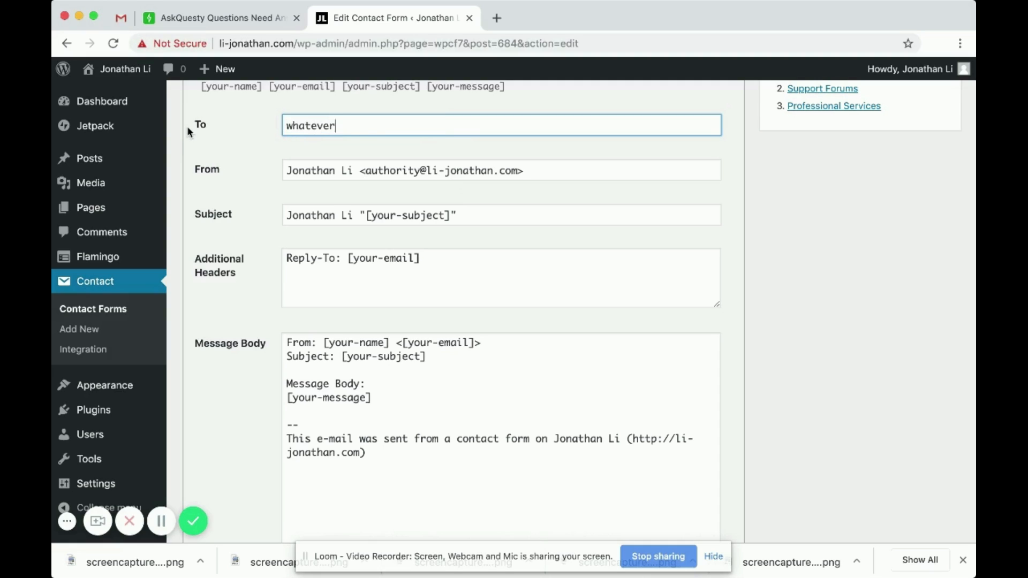
pyautogui.press('BackSpace')
pyautogui.press('BackSpace')
pyautogui.press('BackSpace')
pyautogui.press('BackSpace')
pyautogui.press('BackSpace')
pyautogui.press('BackSpace')
pyautogui.press('BackSpace')
pyautogui.press('BackSpace')
pyautogui.press('BackSpace')
pyautogui.press('BackSpace')
pyautogui.press('BackSpace')
pyautogui.press('BackSpace')
pyautogui.press('BackSpace')
pyautogui.press('BackSpace')
pyautogui.write('youremail@yourdoma')
pyautogui.press('BackSpace')
pyautogui.write('yourdomain.com')
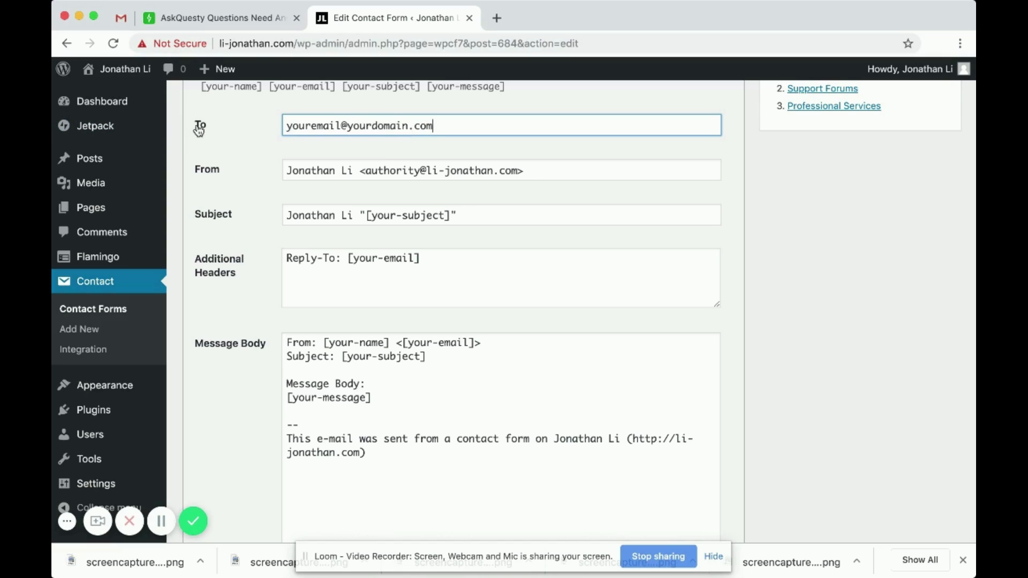
pyautogui.doubleClick(201, 125)
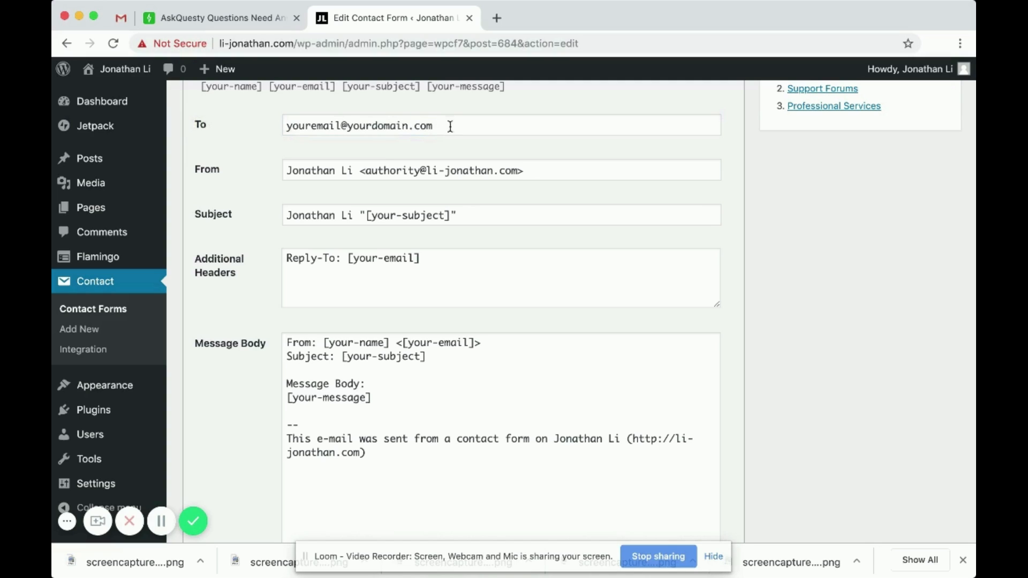
pyautogui.moveTo(450, 126); pyautogui.dragTo(246, 132)
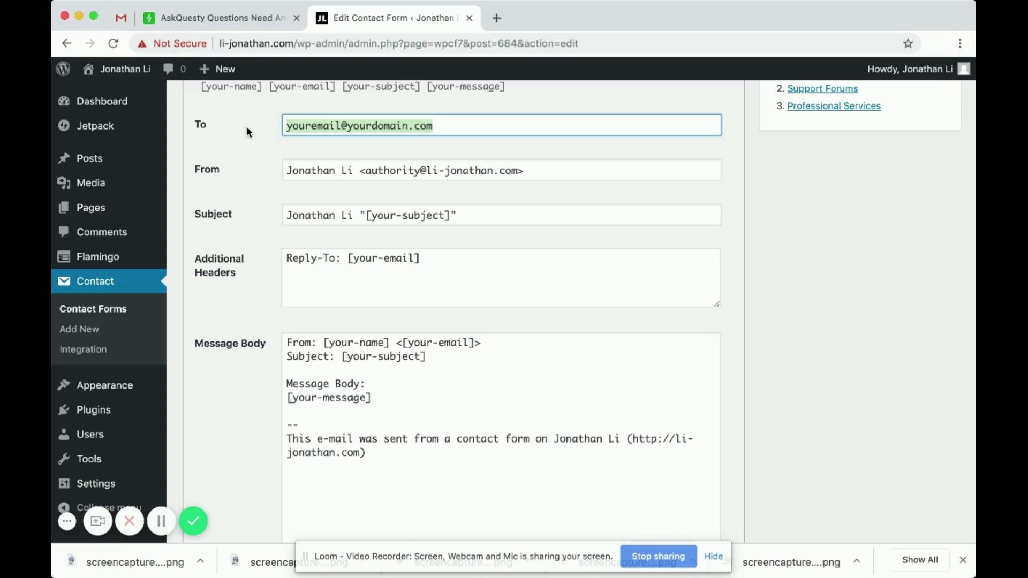
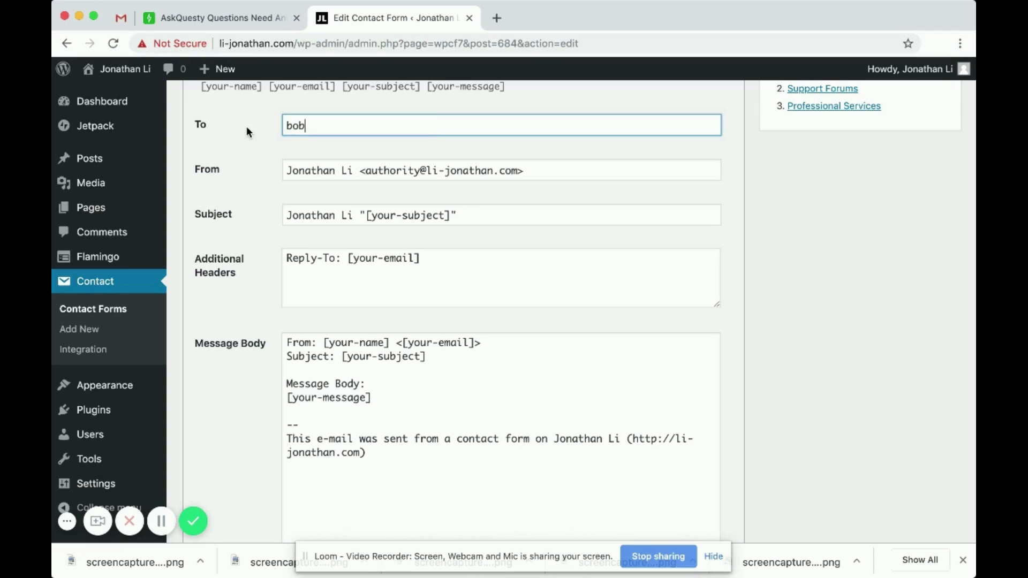
pyautogui.press('super+a')
pyautogui.press('BackSpace')
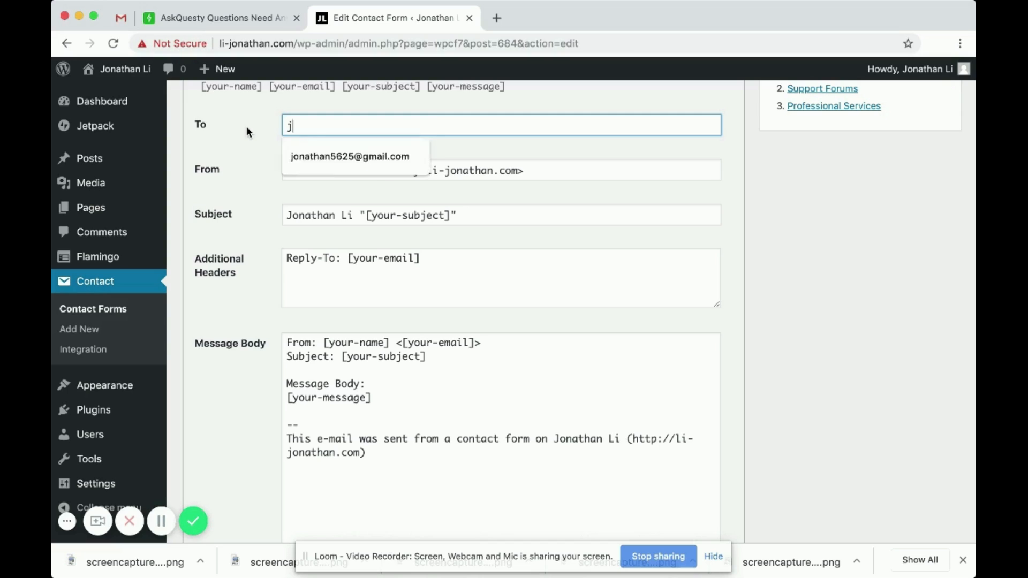
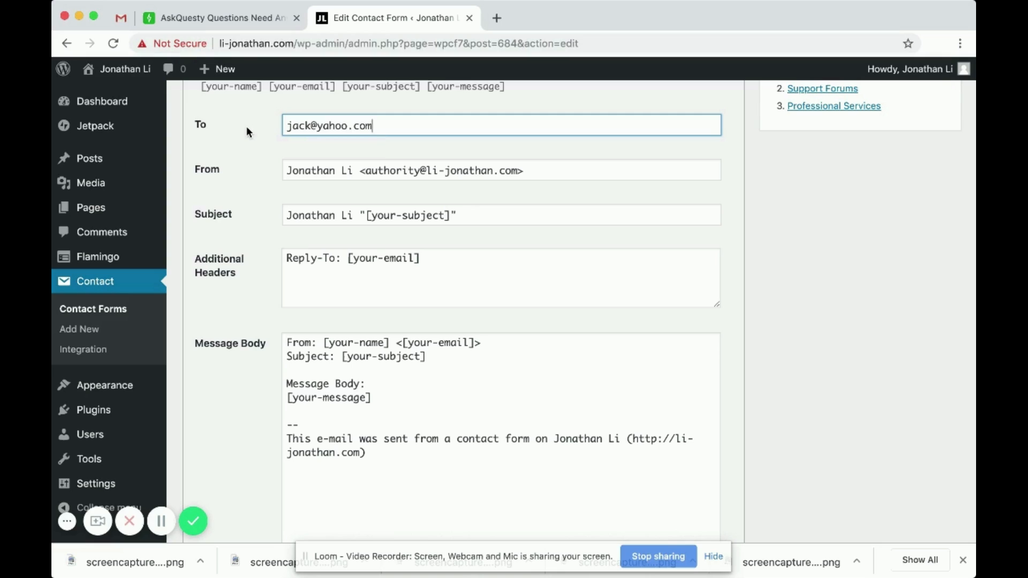
pyautogui.press('super+a')
pyautogui.press('BackSpace')
pyautogui.write('you own email ')
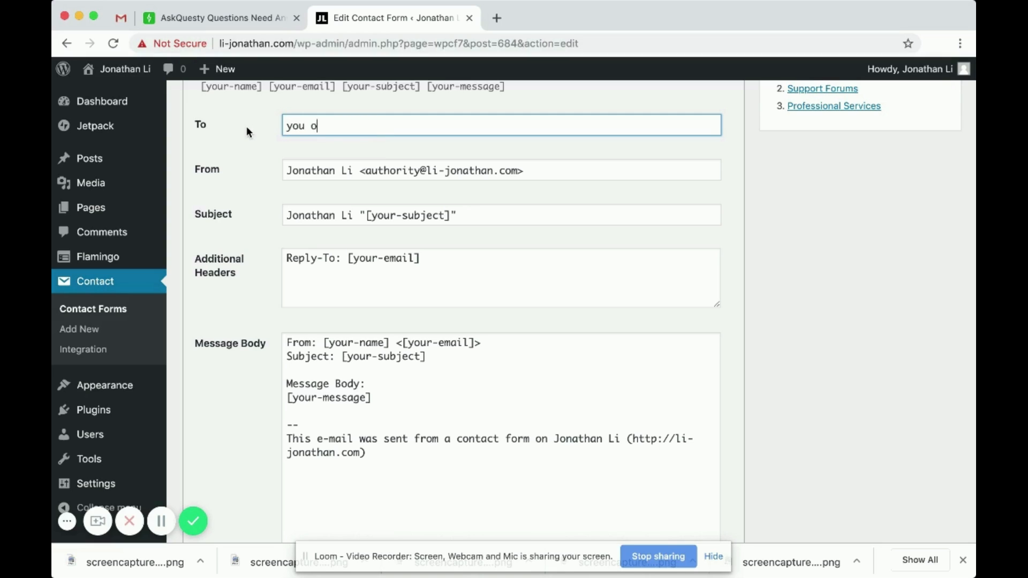
pyautogui.write('goes here')
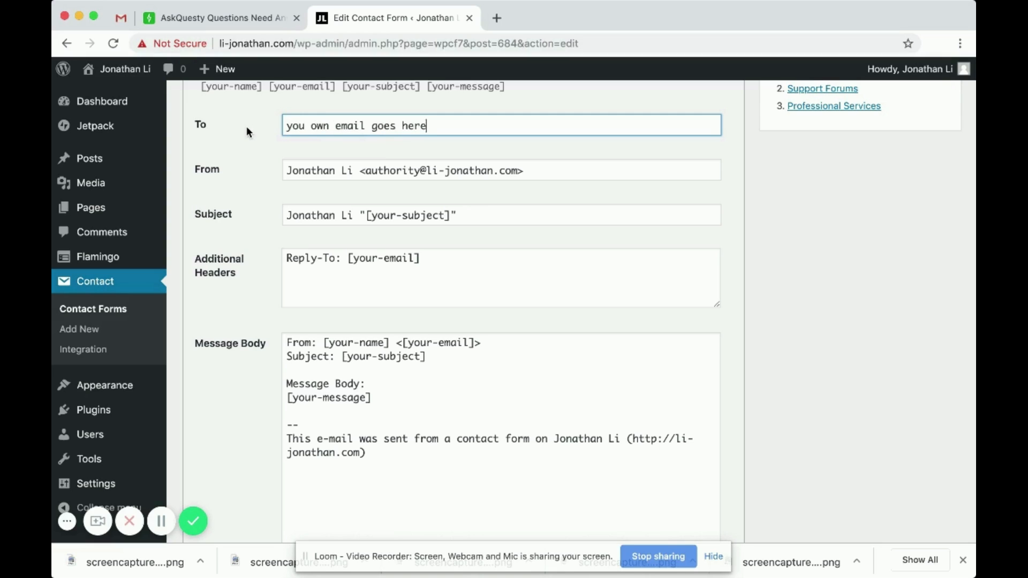
pyautogui.press('super+a')
pyautogui.press('BackSpace')
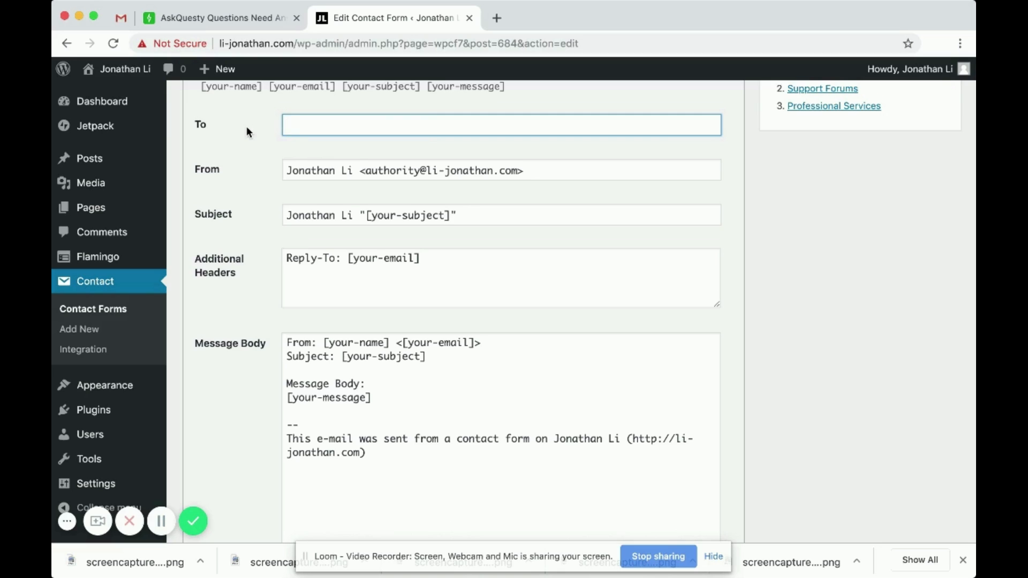
# - Fill the To field with your own Gmail address from the autofill suggestion
pyautogui.scroll(-2, 246, 126)
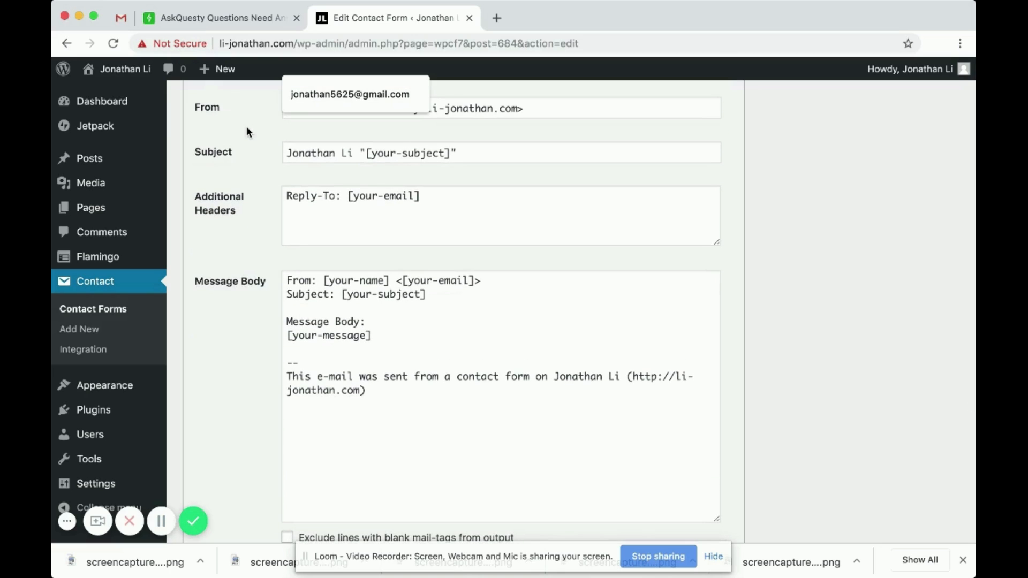
pyautogui.scroll(2, 275, 209)
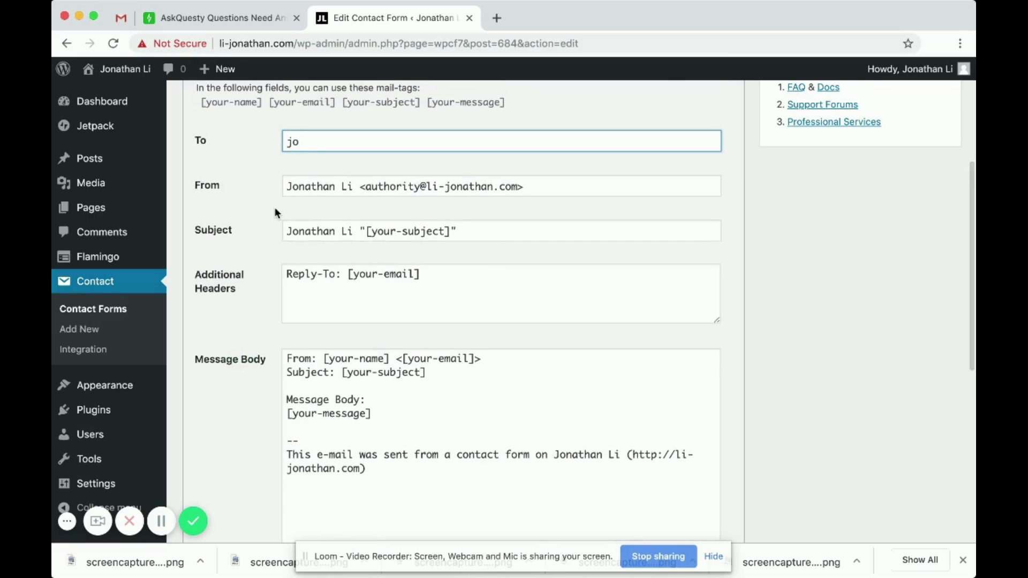
pyautogui.scroll(-3, 287, 190)
pyautogui.scroll(-2, 287, 190)
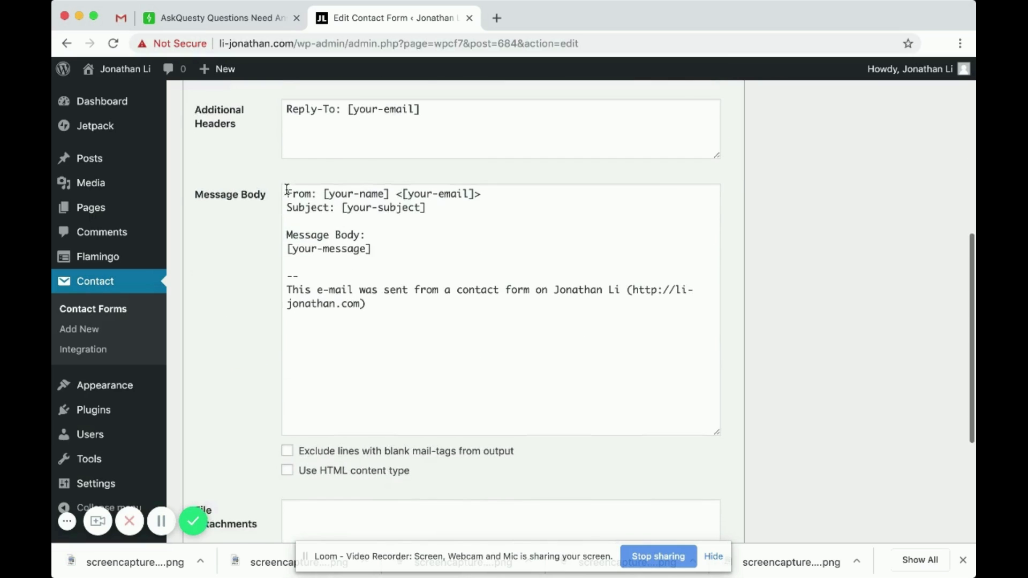
pyautogui.scroll(3, 287, 190)
pyautogui.click(374, 95)
pyautogui.scroll(-4, 262, 244)
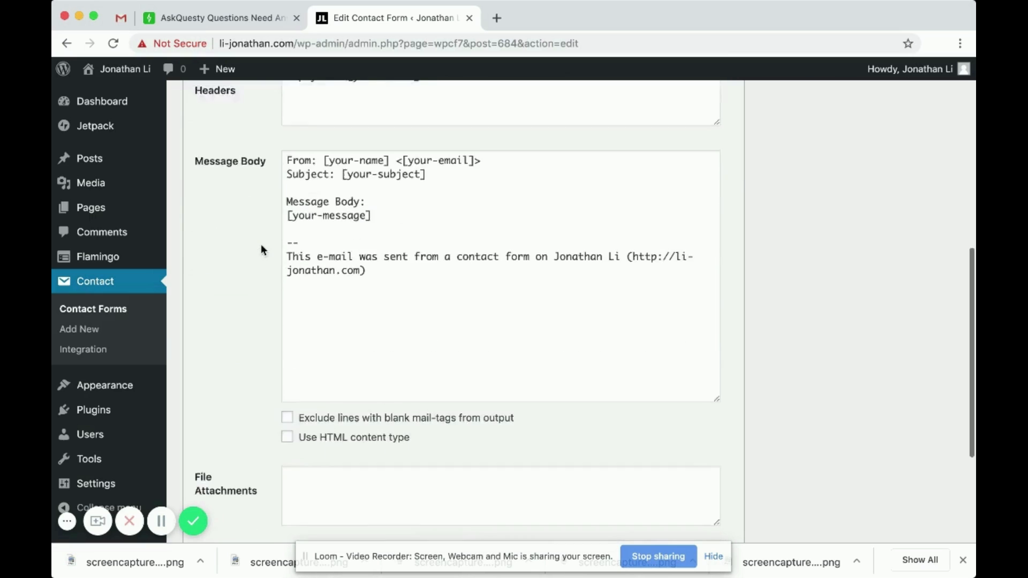
pyautogui.scroll(5, 262, 244)
pyautogui.scroll(-3, 261, 244)
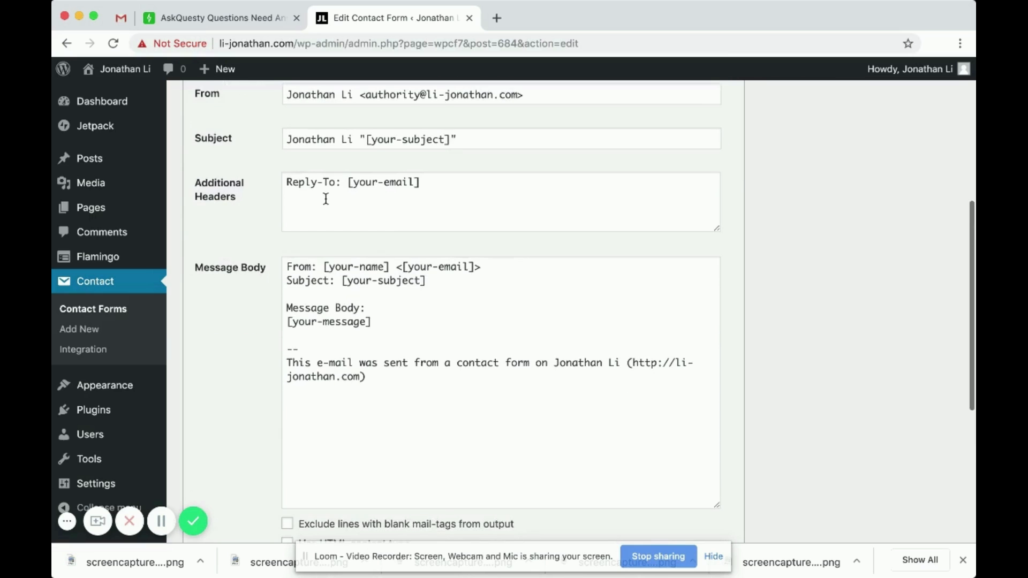
# - Check the From field's sender address, comparing its domain with the site's URL
pyautogui.scroll(2, 326, 198)
pyautogui.scroll(-2, 335, 174)
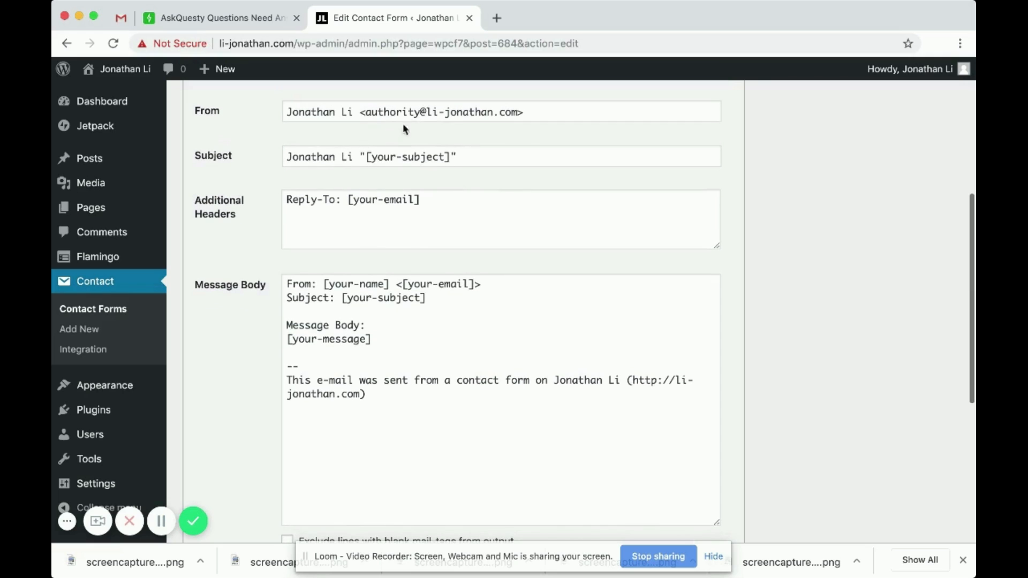
pyautogui.click(407, 112)
pyautogui.moveTo(421, 111); pyautogui.dragTo(365, 112)
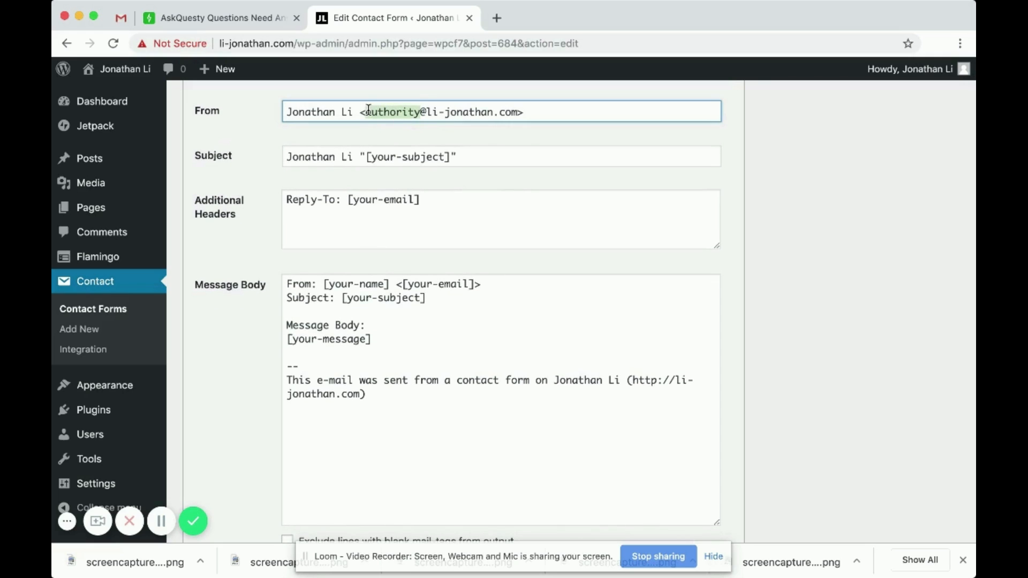
pyautogui.click(456, 112)
pyautogui.moveTo(430, 112); pyautogui.dragTo(515, 112)
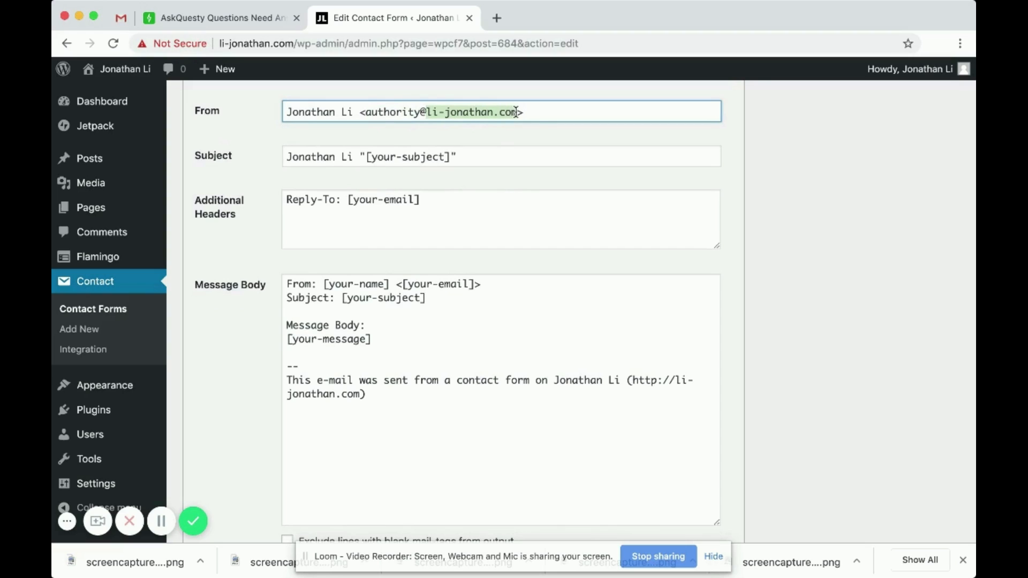
pyautogui.moveTo(222, 41); pyautogui.dragTo(292, 41)
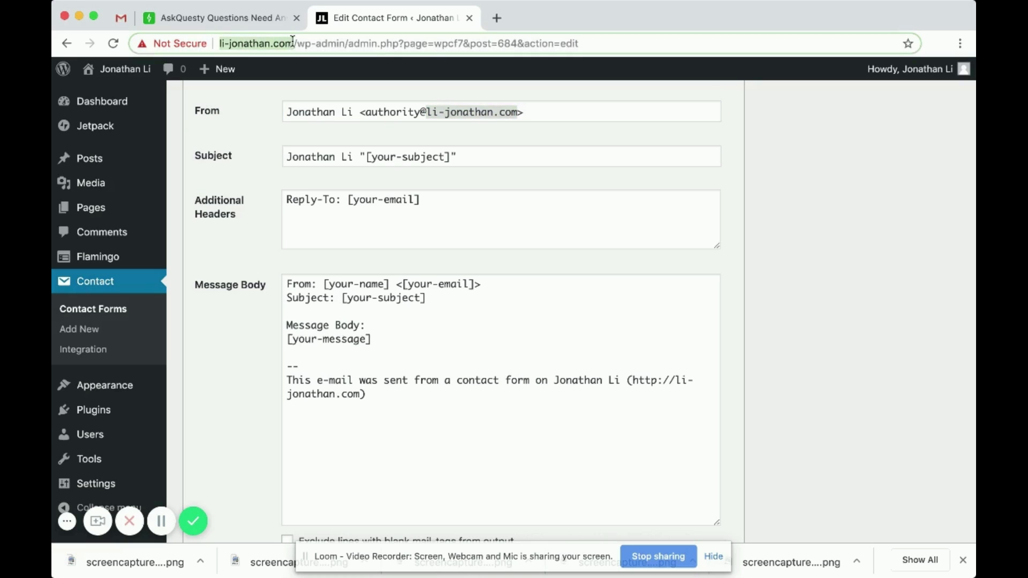
pyautogui.click(478, 113)
pyautogui.moveTo(521, 112); pyautogui.dragTo(428, 111)
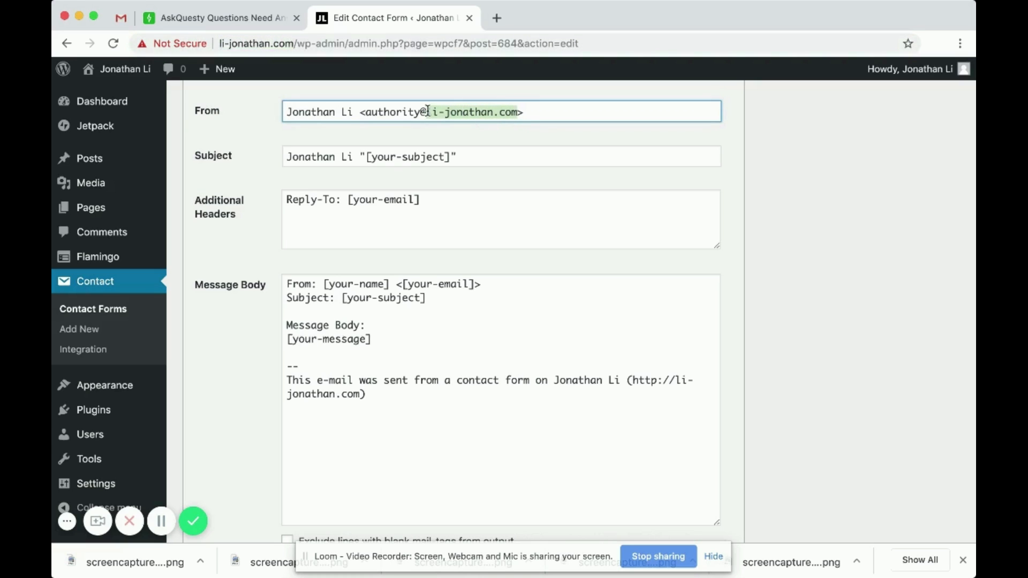
pyautogui.click(498, 112)
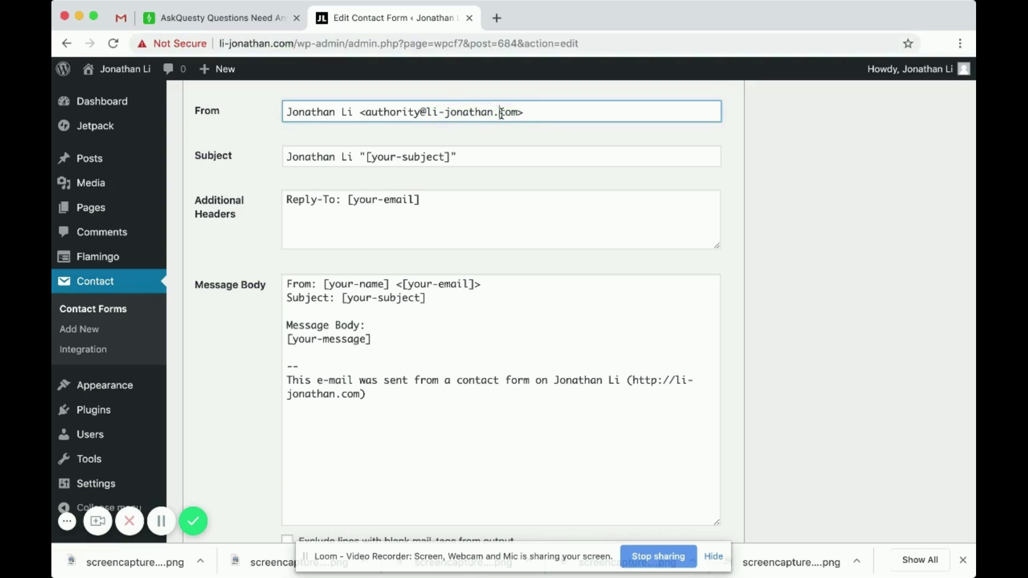
pyautogui.moveTo(519, 112); pyautogui.dragTo(425, 114)
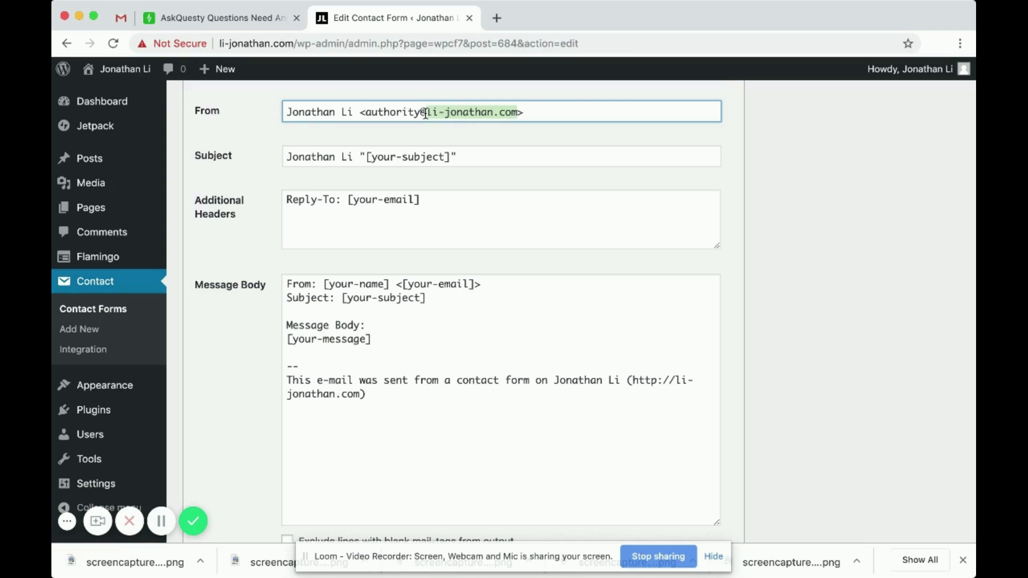
pyautogui.click(518, 112)
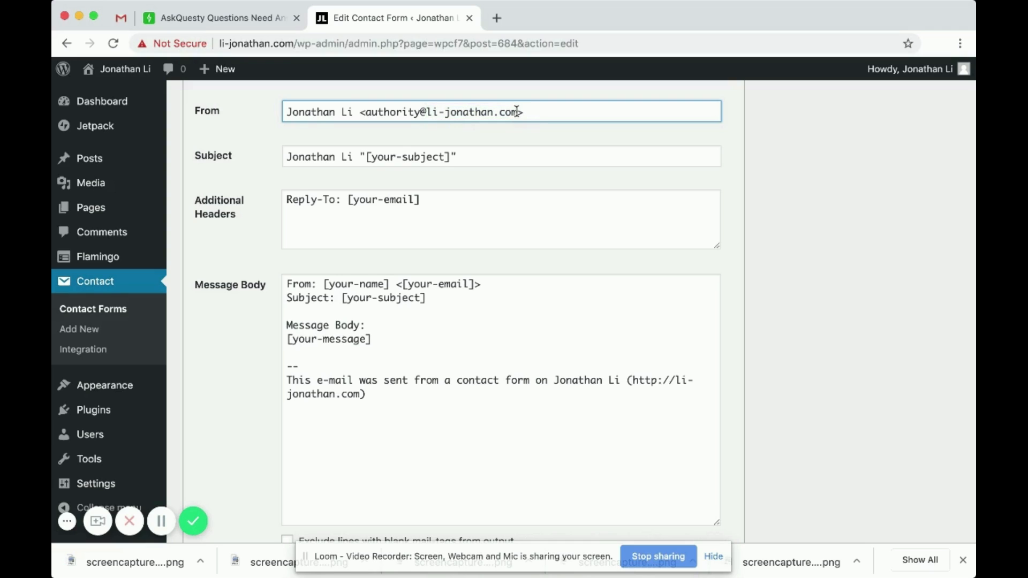
pyautogui.moveTo(517, 111); pyautogui.dragTo(425, 112)
pyautogui.click(521, 112)
pyautogui.moveTo(517, 112); pyautogui.dragTo(427, 112)
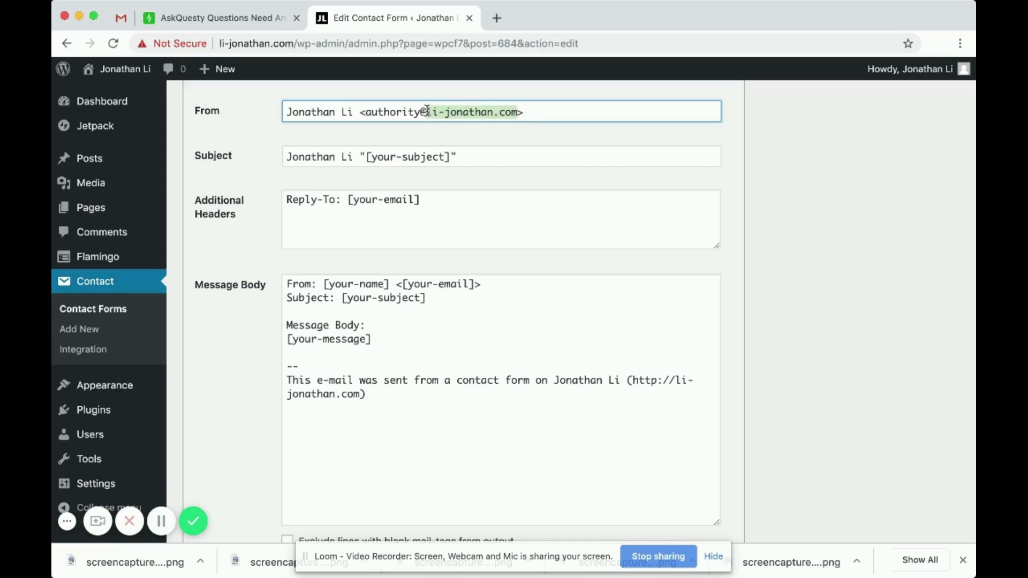
pyautogui.click(530, 113)
pyautogui.moveTo(517, 112); pyautogui.dragTo(370, 111)
# - Change the sender's mailbox name before the @ to 'contact'
pyautogui.click(422, 112)
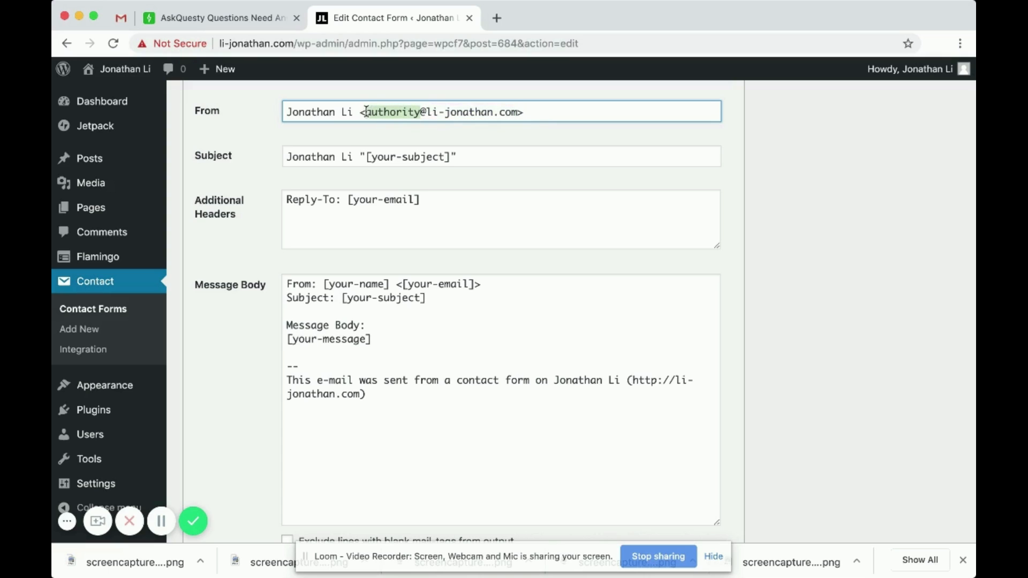
pyautogui.write('info')
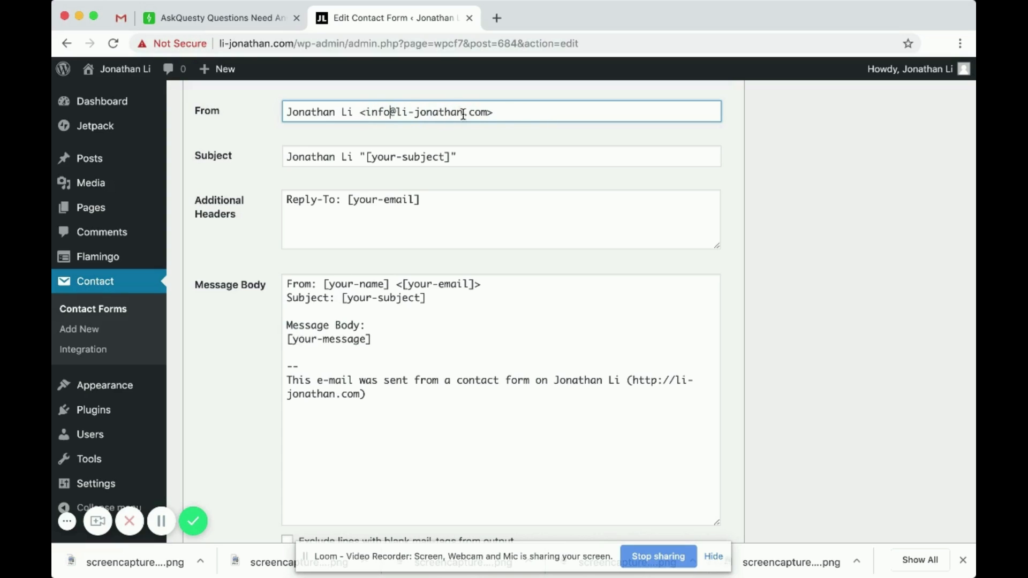
pyautogui.moveTo(393, 112)
pyautogui.mouseDown()
pyautogui.moveTo(481, 113)
pyautogui.moveTo(392, 115)
pyautogui.mouseUp()
pyautogui.press('BackSpace')
pyautogui.press('BackSpace')
pyautogui.press('BackSpace')
pyautogui.press('BackSpace')
pyautogui.write('contact')
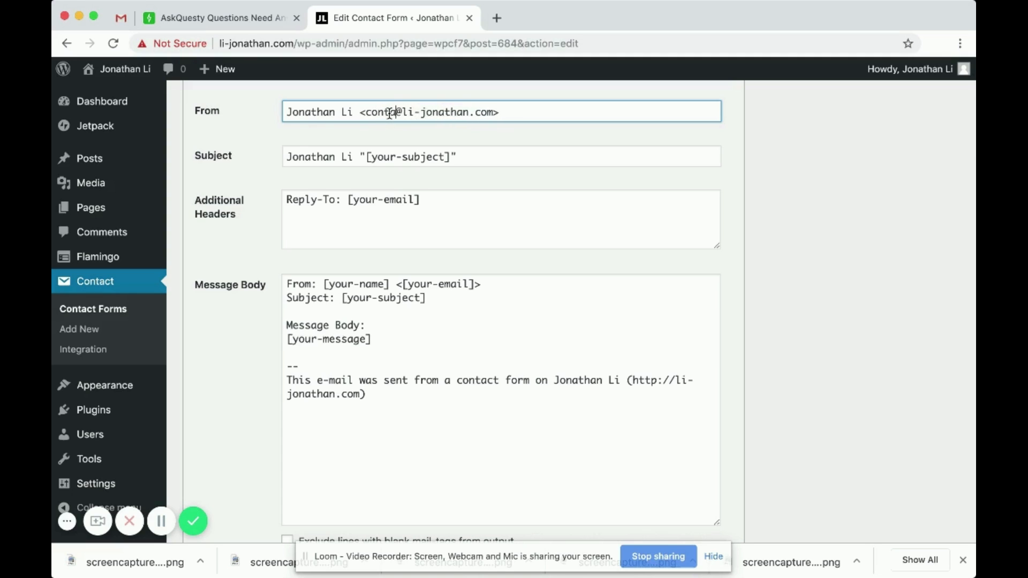
pyautogui.moveTo(431, 111); pyautogui.dragTo(488, 111)
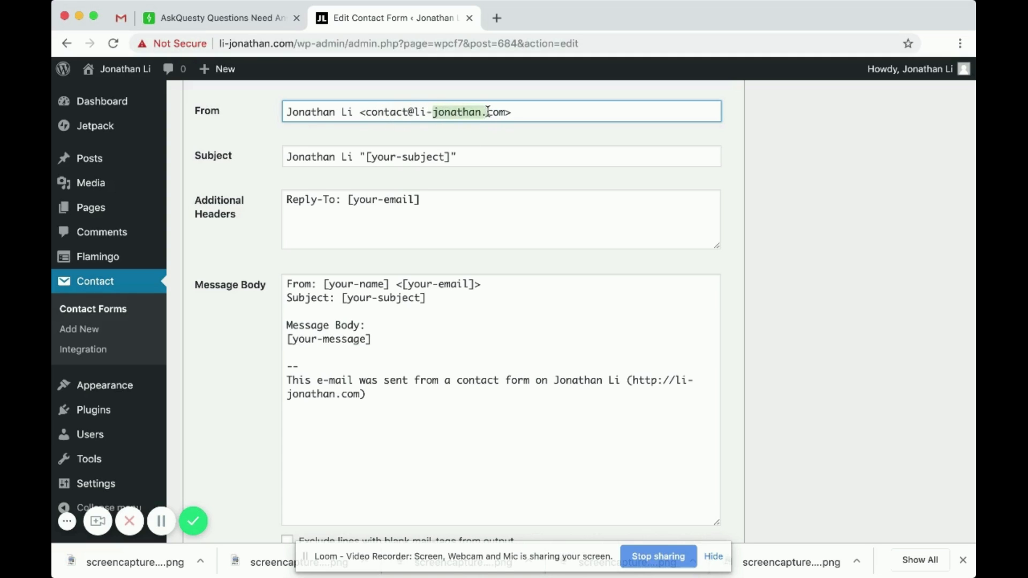
pyautogui.click(375, 113)
pyautogui.click(405, 114)
pyautogui.scroll(-1, 444, 199)
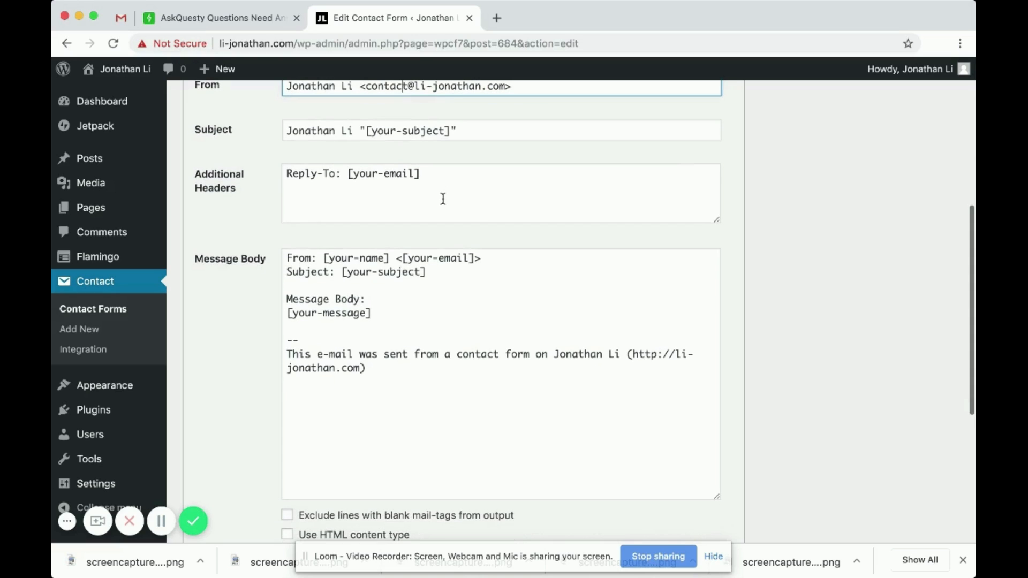
# - Review the Subject field's fixed text and mail-tags
pyautogui.moveTo(290, 129)
pyautogui.mouseDown()
pyautogui.moveTo(355, 129)
pyautogui.moveTo(306, 129)
pyautogui.mouseUp()
pyautogui.click(390, 129)
pyautogui.click(421, 147)
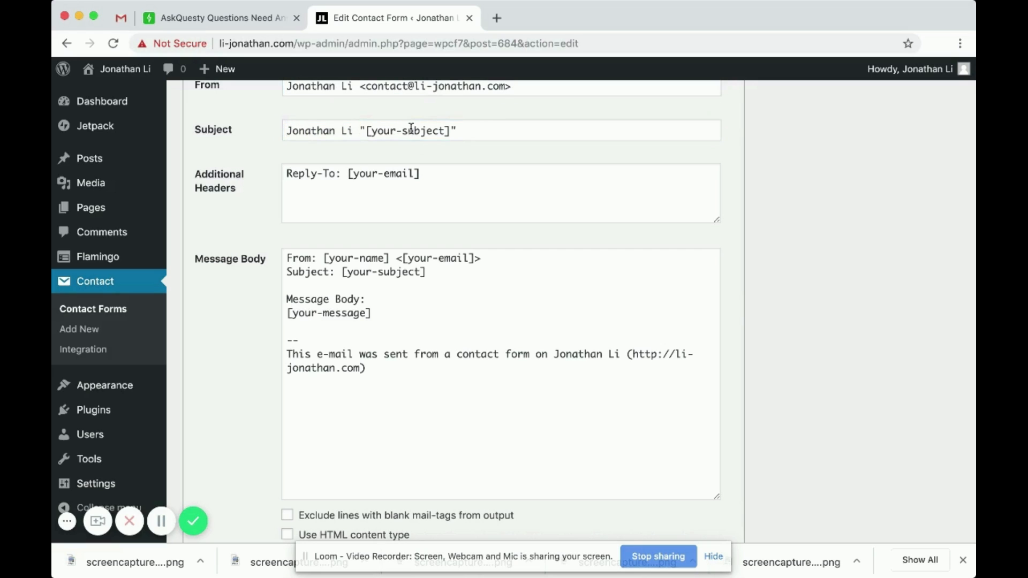
pyautogui.moveTo(488, 131); pyautogui.dragTo(268, 132)
pyautogui.click(510, 132)
pyautogui.scroll(3, 422, 132)
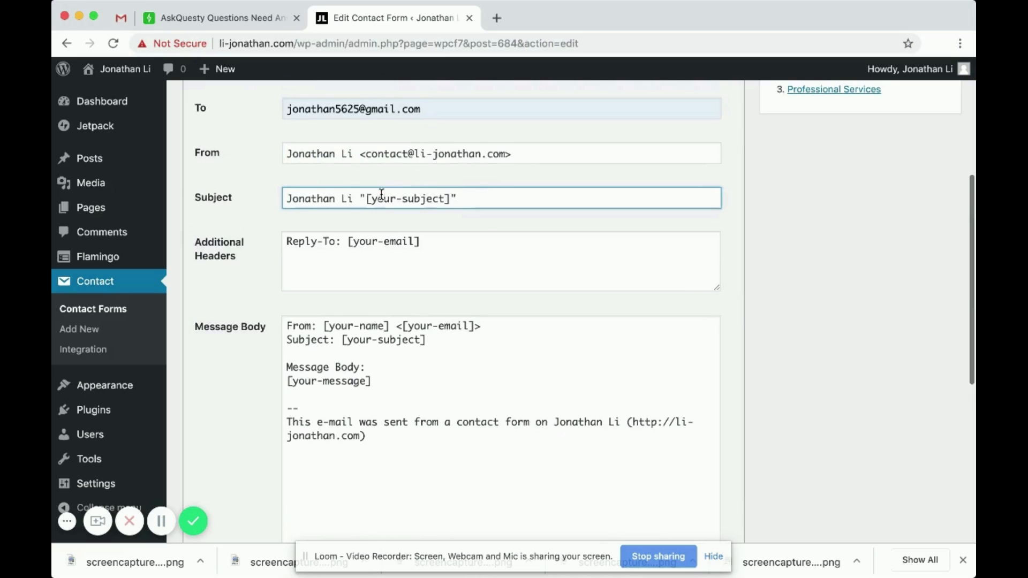
pyautogui.scroll(-2, 382, 194)
pyautogui.moveTo(366, 159); pyautogui.dragTo(446, 159)
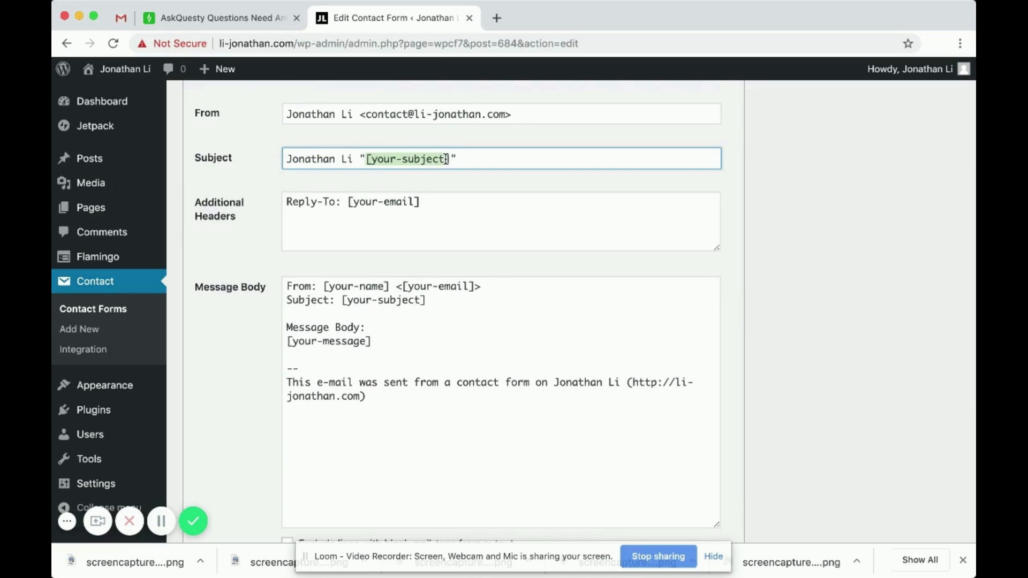
pyautogui.scroll(10, 449, 159)
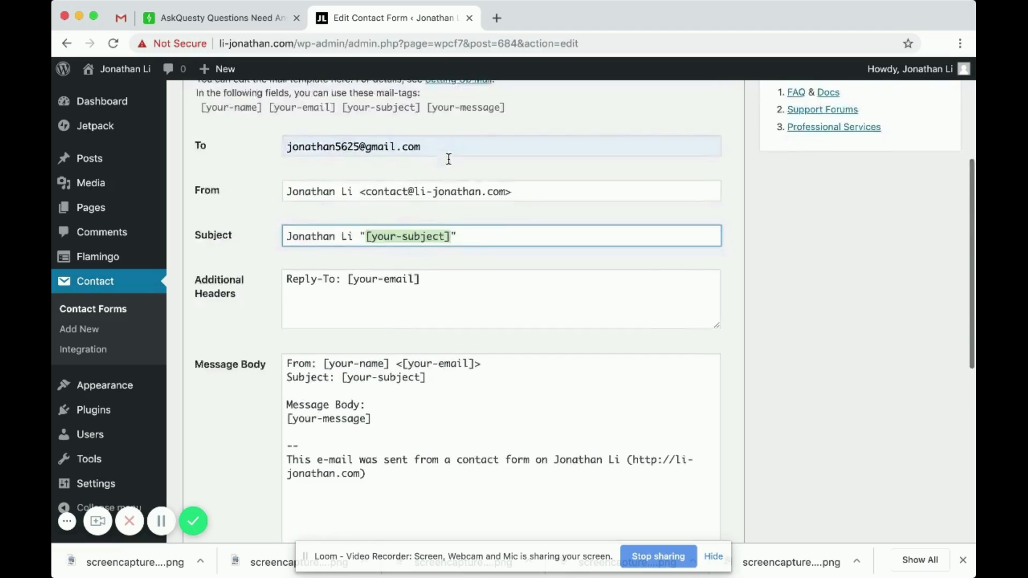
# - Compare the form template's fields with the Mail tab settings
pyautogui.click(213, 158)
pyautogui.scroll(-5, 357, 358)
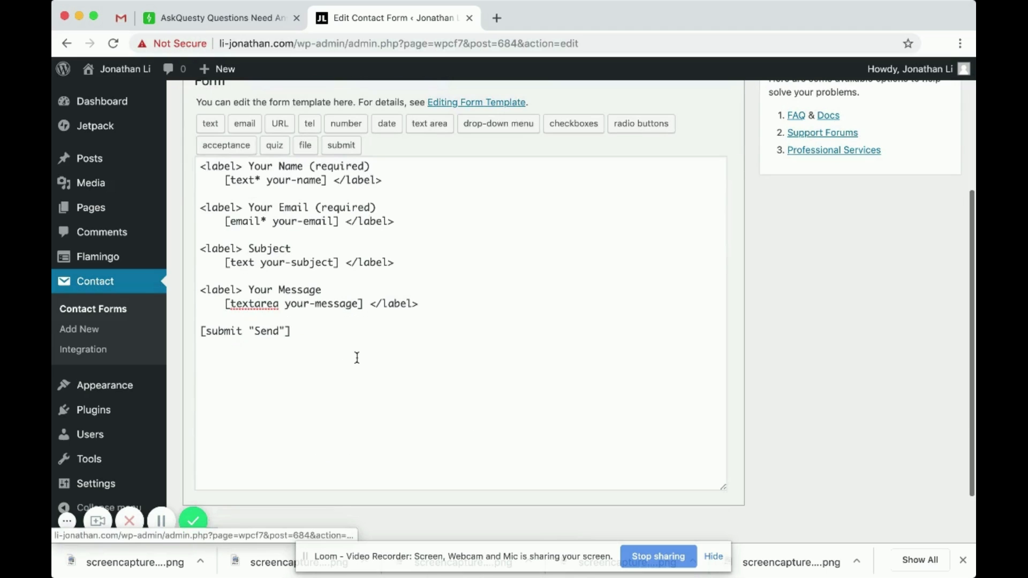
pyautogui.moveTo(225, 263); pyautogui.dragTo(334, 261)
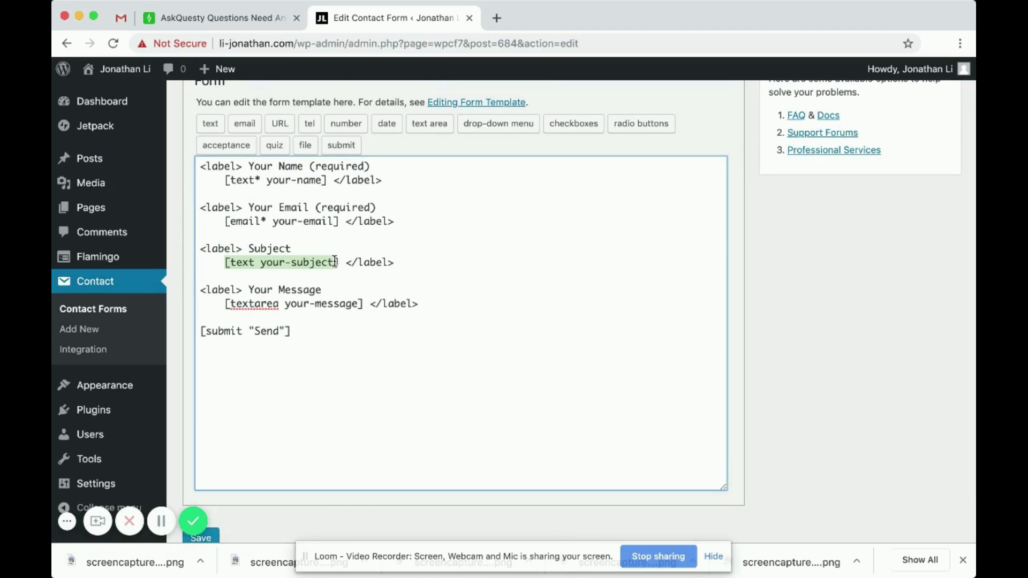
pyautogui.scroll(5, 335, 261)
pyautogui.click(256, 177)
pyautogui.scroll(-10, 372, 251)
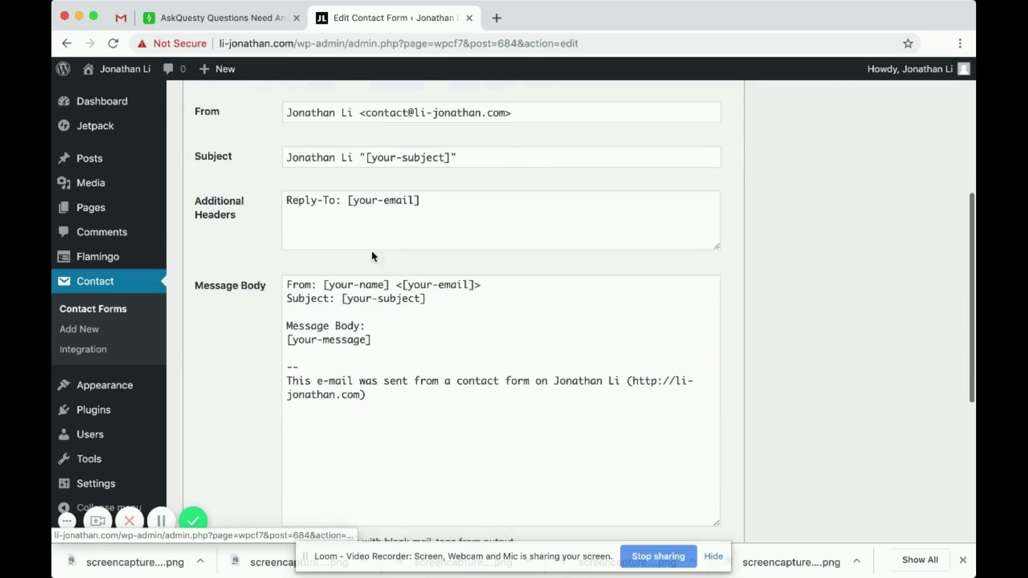
pyautogui.scroll(-5, 372, 251)
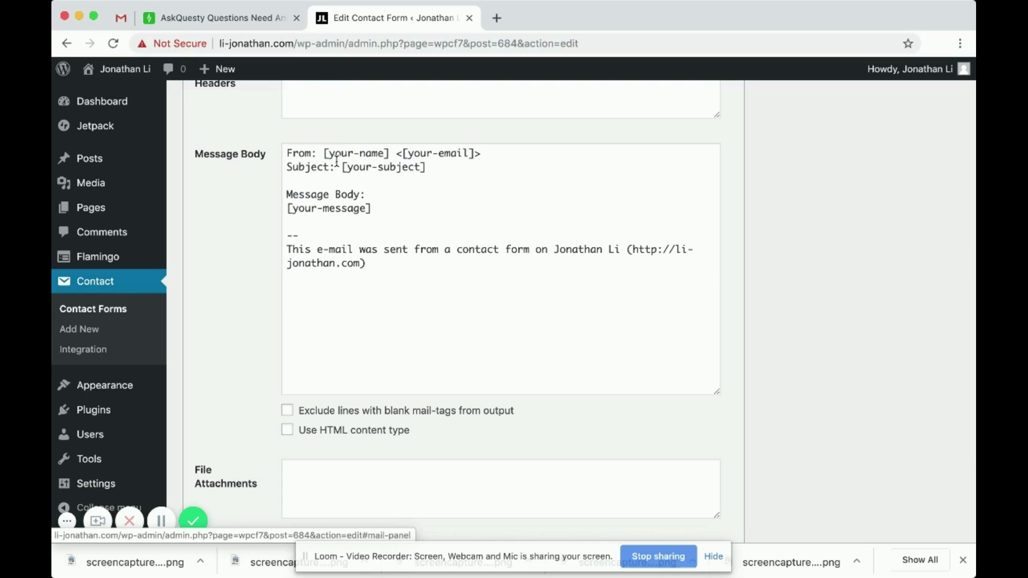
# - Review the message body's name, email, subject, message tags and footer, then save the form
pyautogui.moveTo(334, 155); pyautogui.dragTo(428, 170)
pyautogui.click(479, 153)
pyautogui.click(378, 188)
pyautogui.click(450, 171)
pyautogui.scroll(-1, 389, 192)
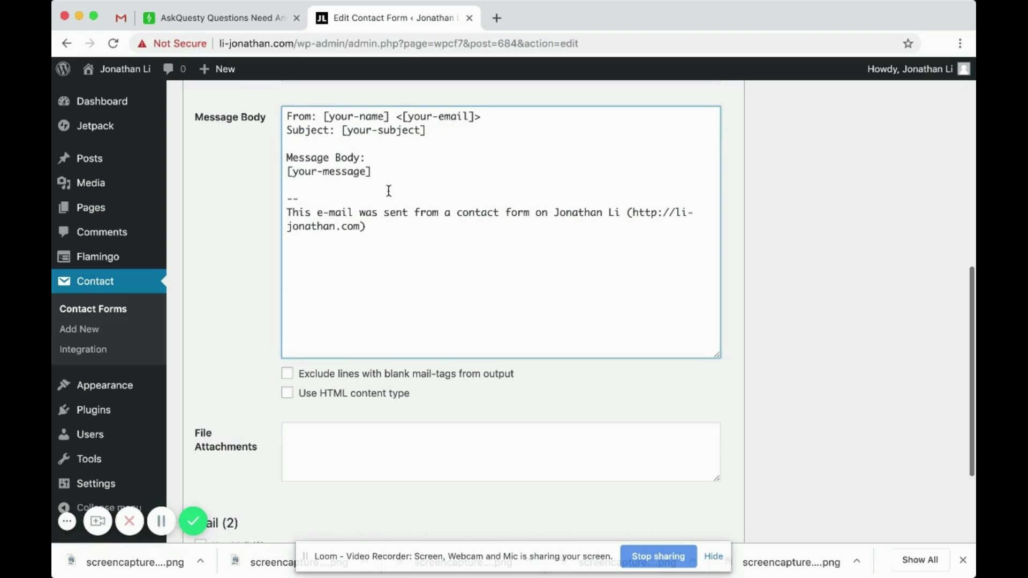
pyautogui.click(392, 176)
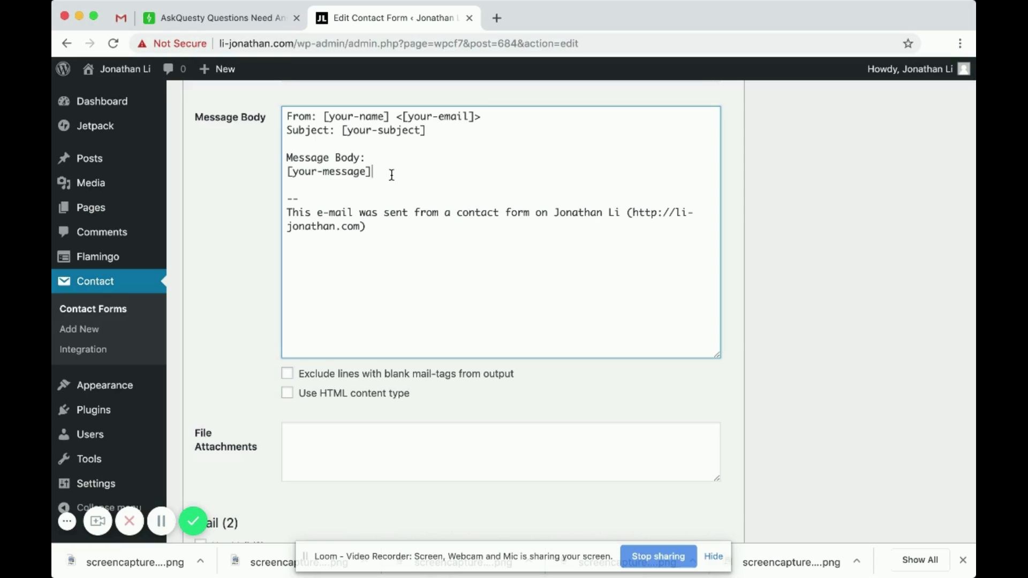
pyautogui.scroll(-2, 391, 176)
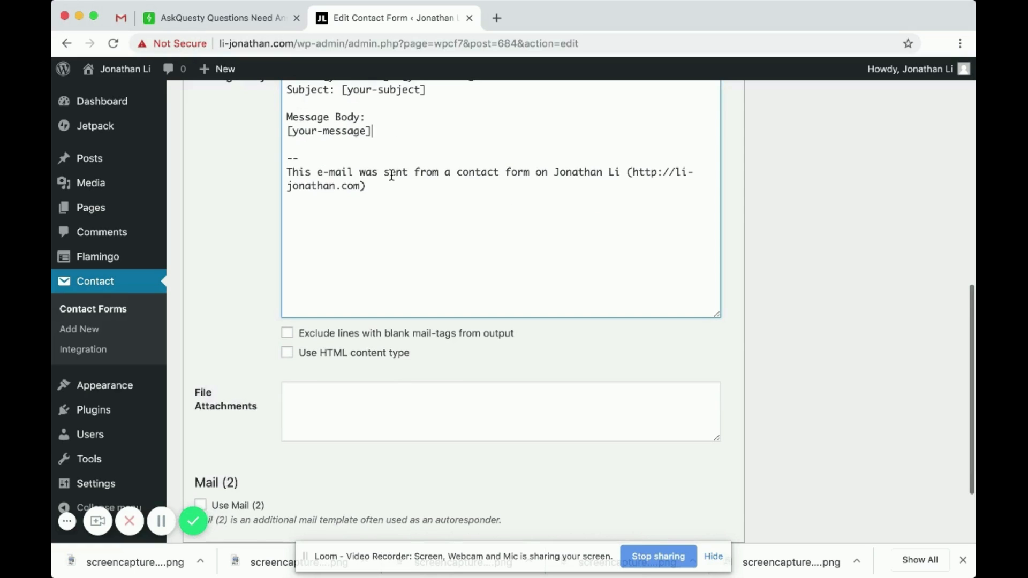
pyautogui.click(288, 172)
pyautogui.keyDown('shift'); pyautogui.click(389, 193); pyautogui.keyUp('shift')
pyautogui.scroll(-3, 424, 217)
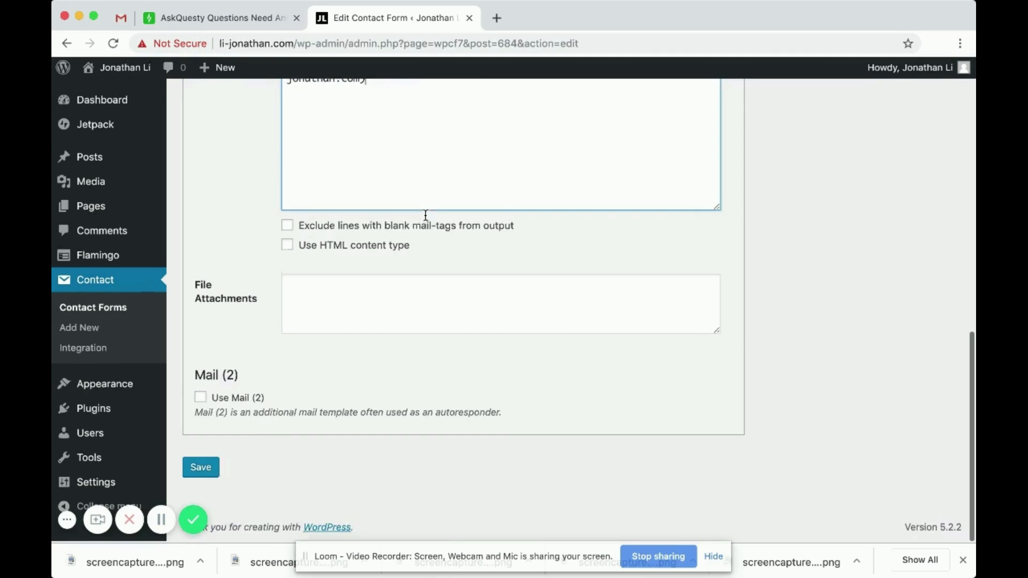
pyautogui.scroll(5, 291, 325)
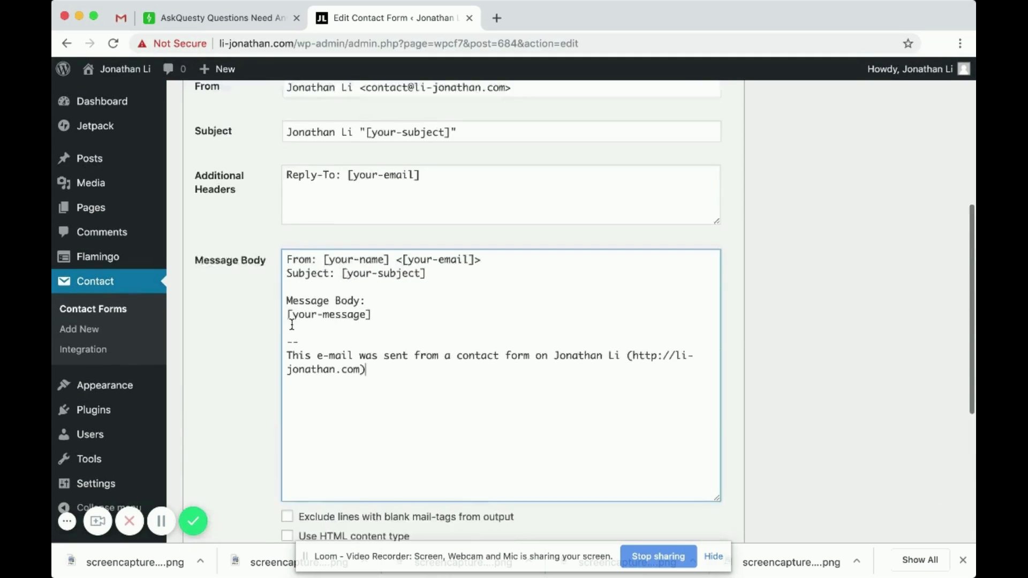
pyautogui.scroll(-5, 289, 324)
pyautogui.scroll(10, 217, 474)
pyautogui.scroll(-5, 217, 473)
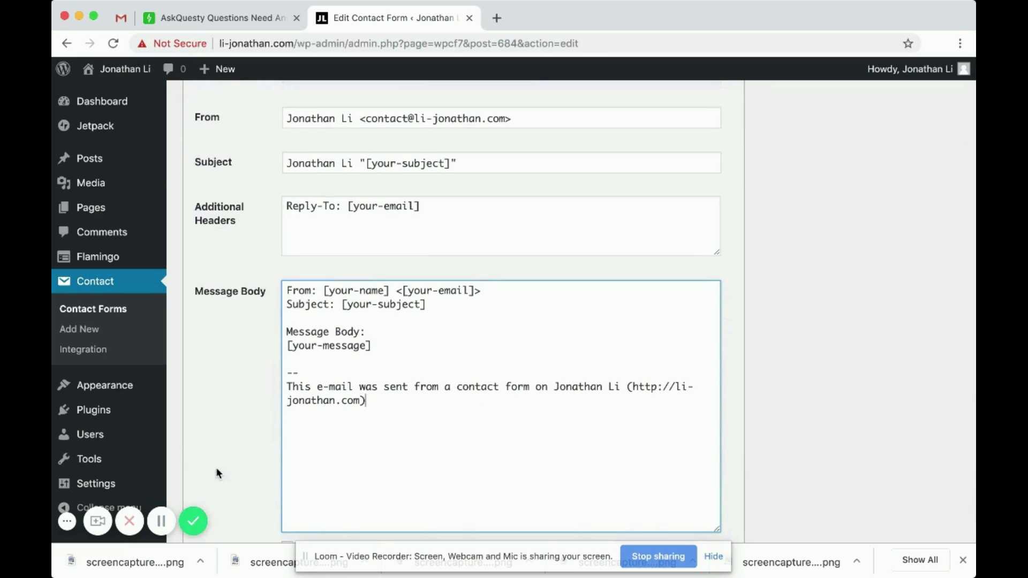
pyautogui.scroll(-7, 216, 473)
pyautogui.click(200, 469)
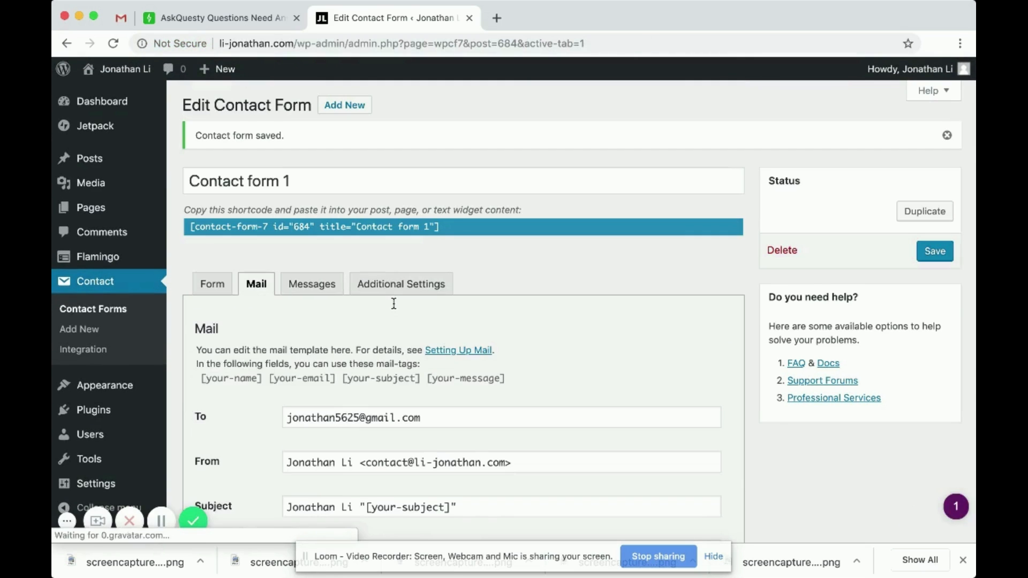
# - Select and copy the shortcode [contact-form-7 id="684" title="Contact form 1"]
pyautogui.scroll(-5, 393, 303)
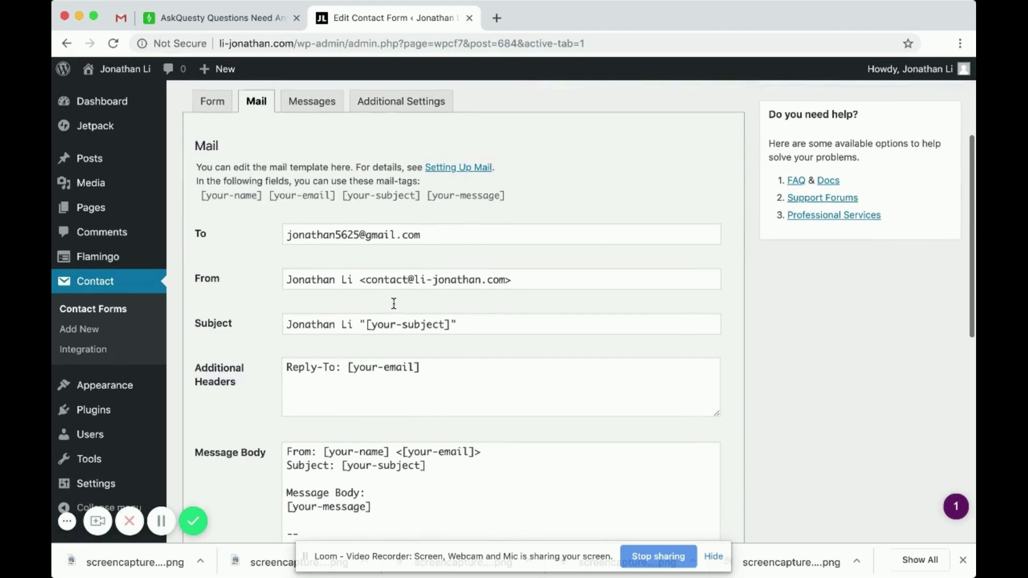
pyautogui.scroll(1, 448, 149)
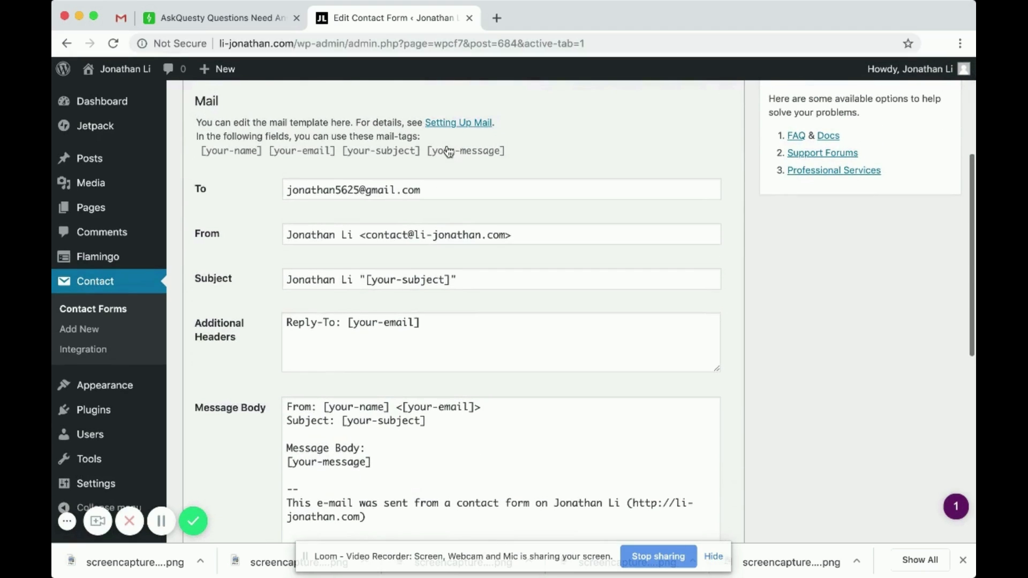
pyautogui.scroll(-8, 448, 150)
pyautogui.scroll(-2, 449, 151)
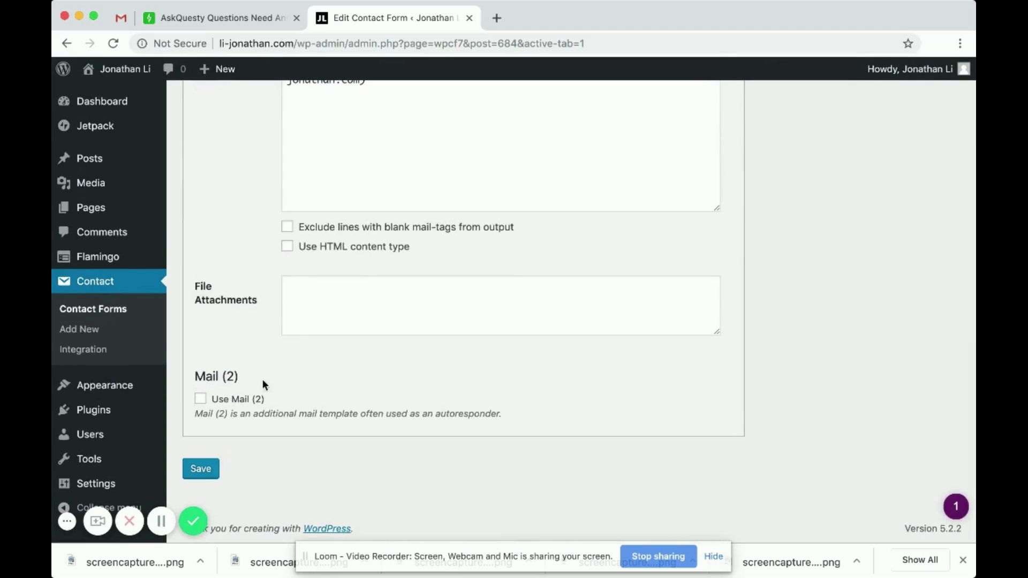
pyautogui.scroll(15, 264, 381)
pyautogui.click(312, 286)
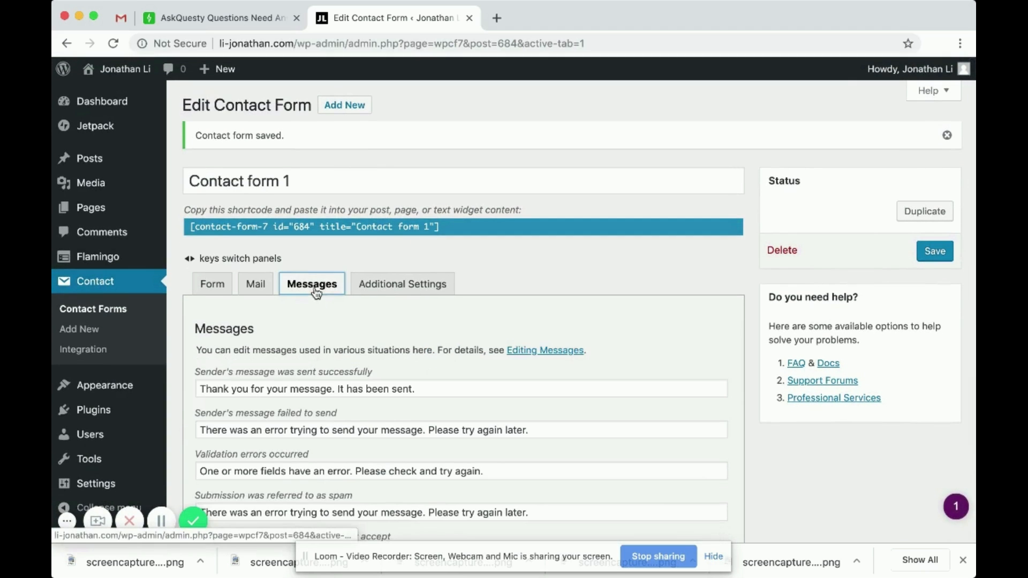
pyautogui.press('Left')
pyautogui.press('Left')
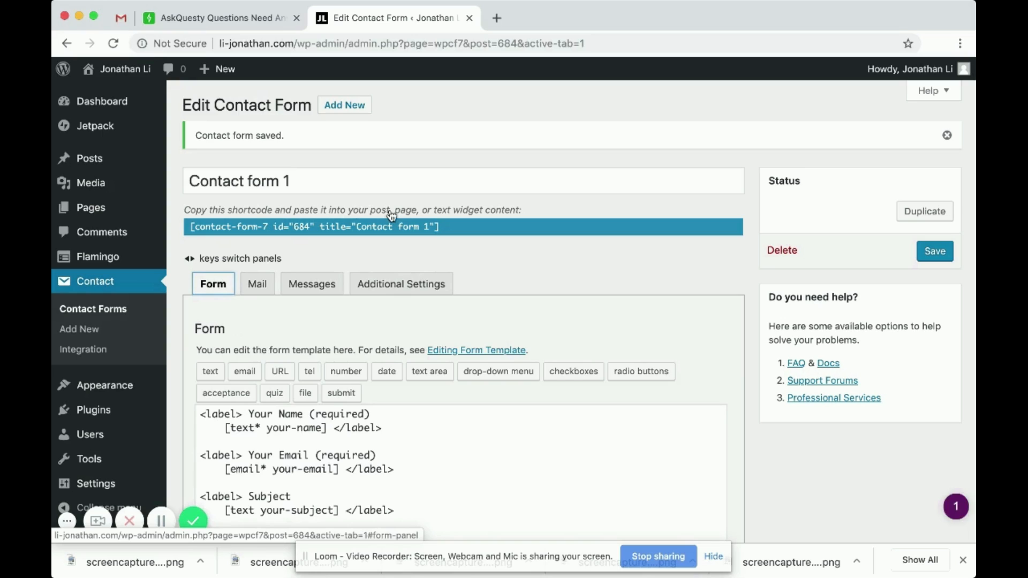
pyautogui.click(354, 230)
pyautogui.press('super+c')
pyautogui.click(471, 259)
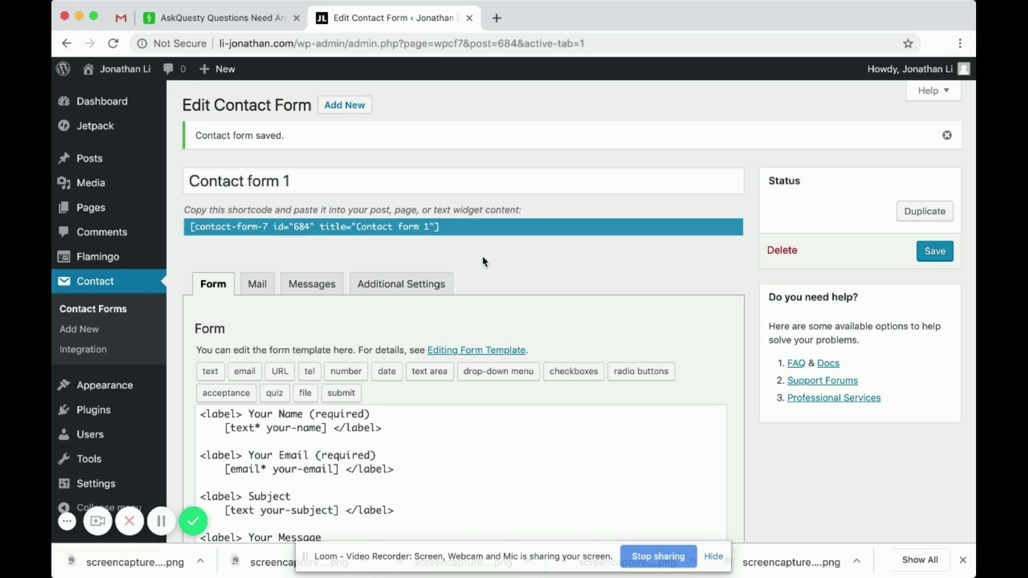
pyautogui.scroll(-2, 482, 255)
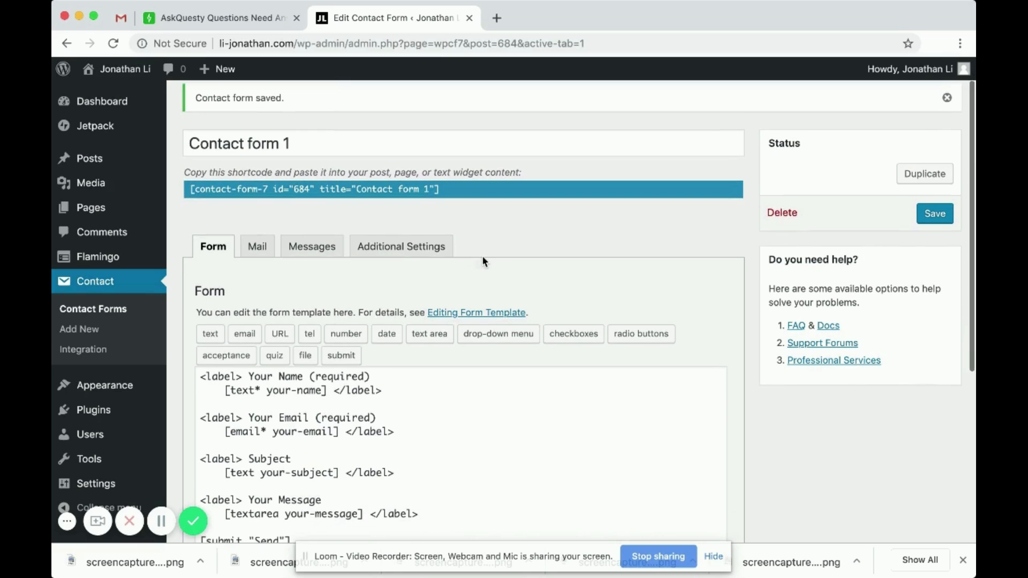
pyautogui.click(94, 213)
# - Create a page titled 'Contact' with the Contact form 1 shortcode pasted into its body, and publish it
pyautogui.scroll(-3, 344, 309)
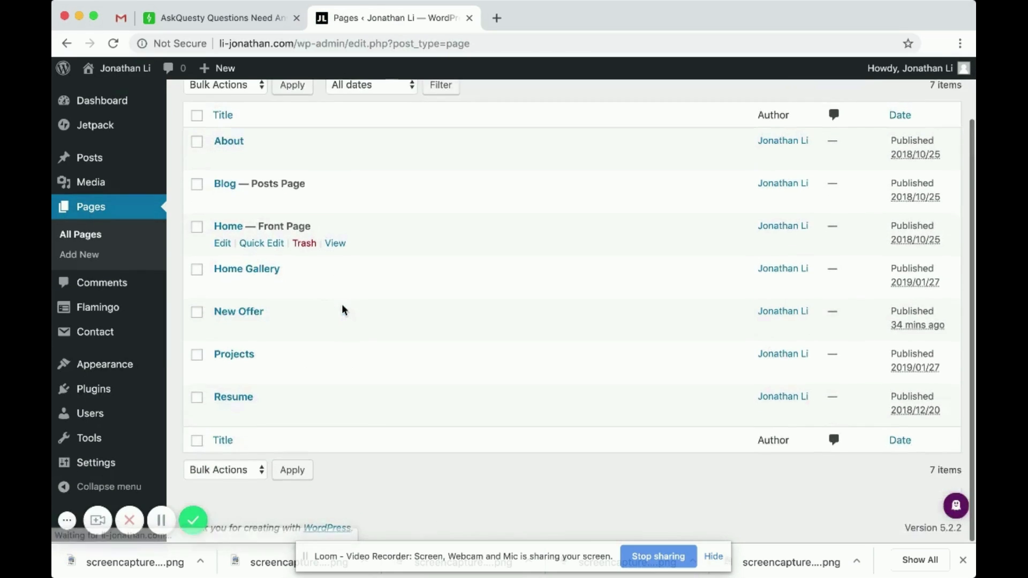
pyautogui.scroll(3, 342, 310)
pyautogui.click(259, 105)
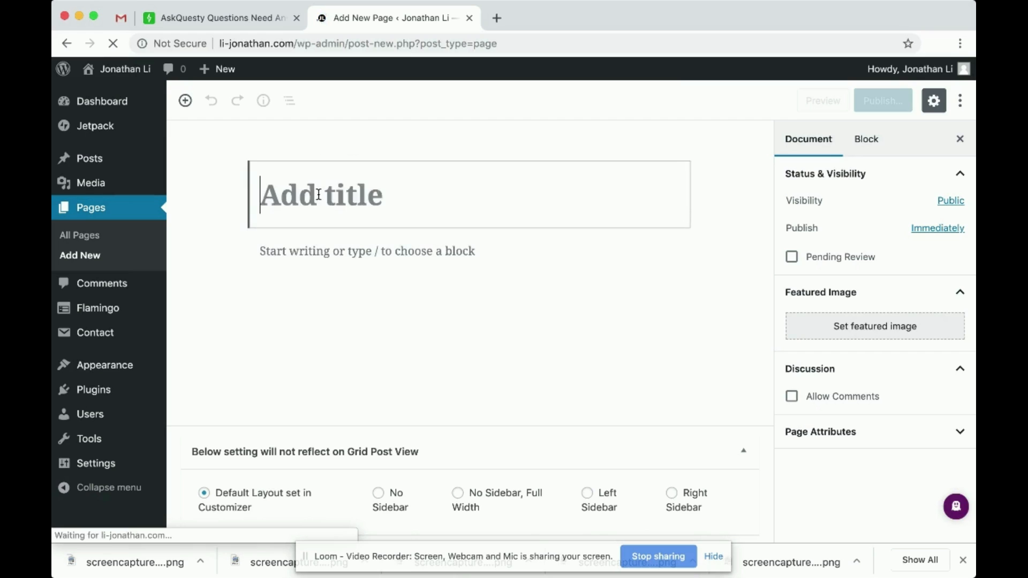
pyautogui.write('Contact')
pyautogui.click(343, 256)
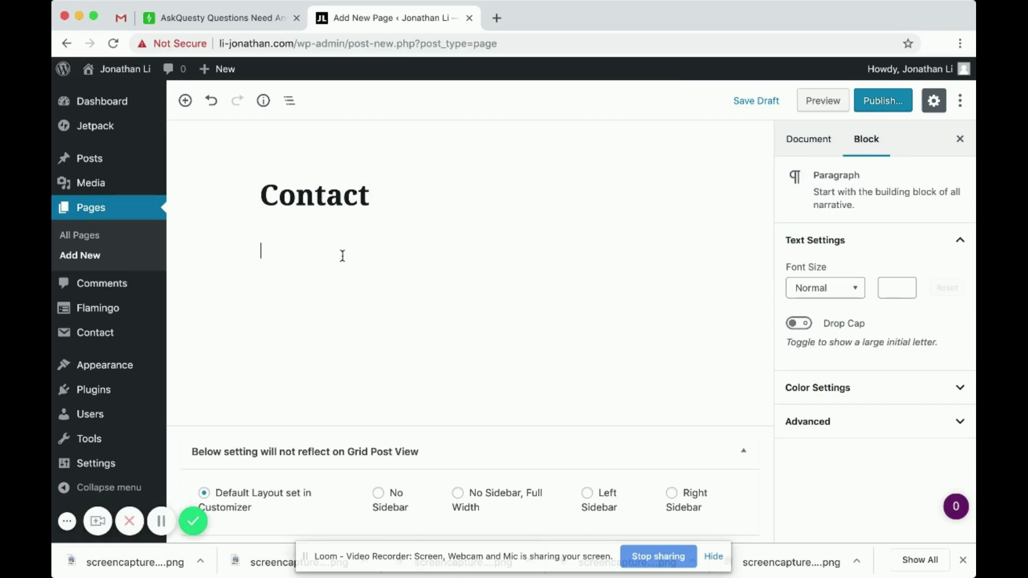
pyautogui.press('super+v')
pyautogui.click(414, 345)
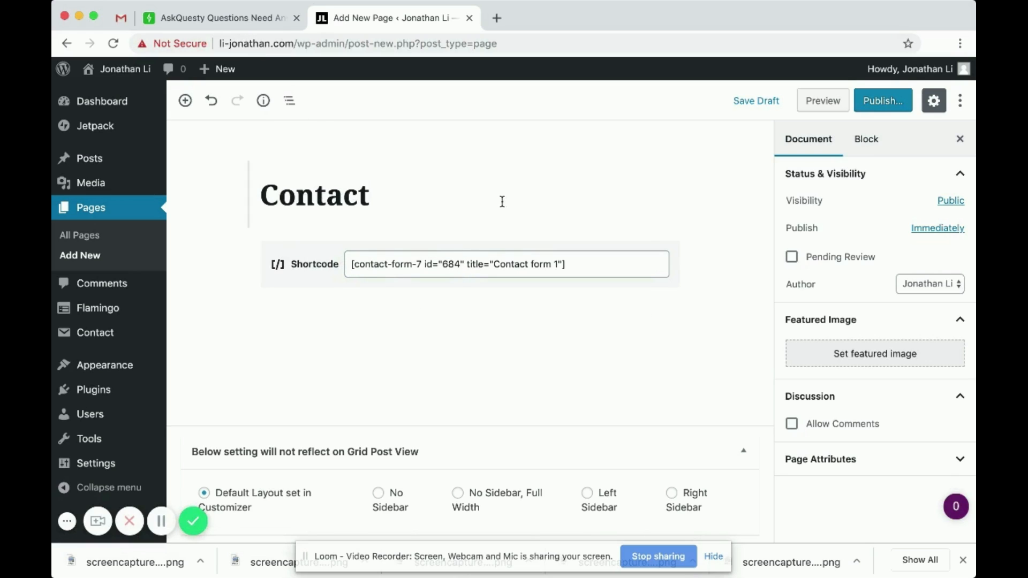
pyautogui.click(879, 104)
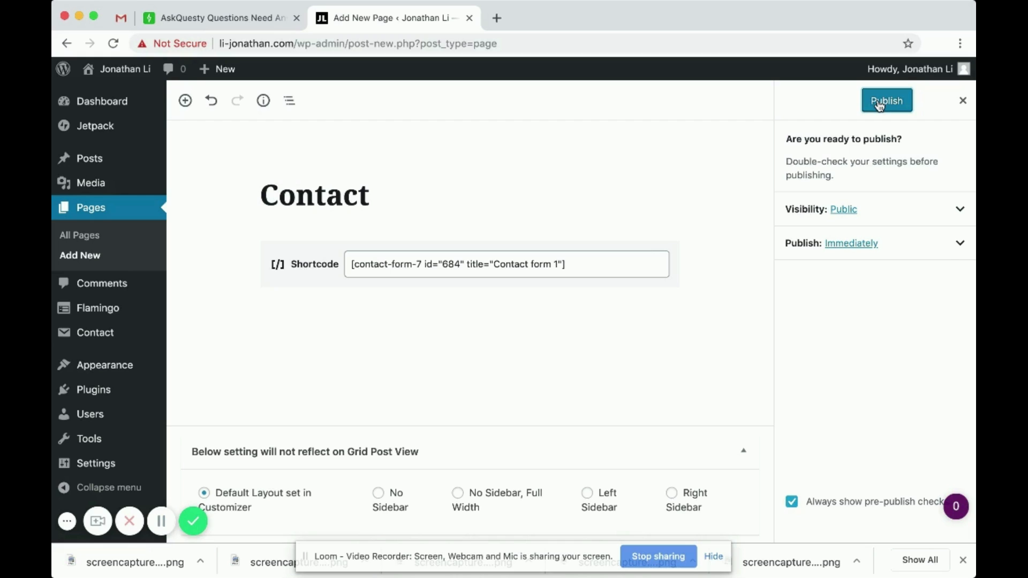
pyautogui.click(880, 100)
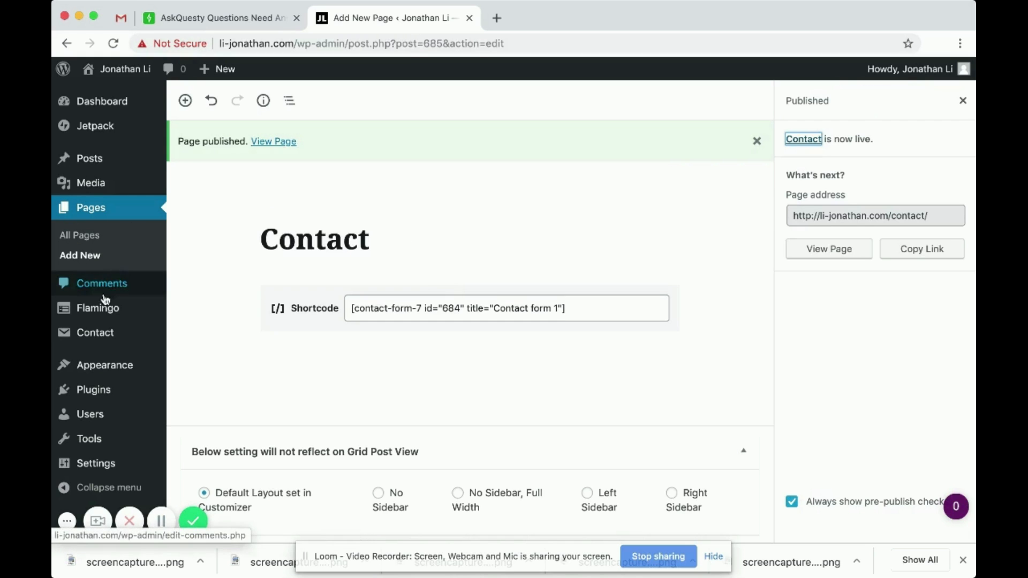
# - Load the live li-jonathan.com site in a new browser tab
pyautogui.click(497, 18)
pyautogui.write('li-jonathan.com')
pyautogui.press('Return')
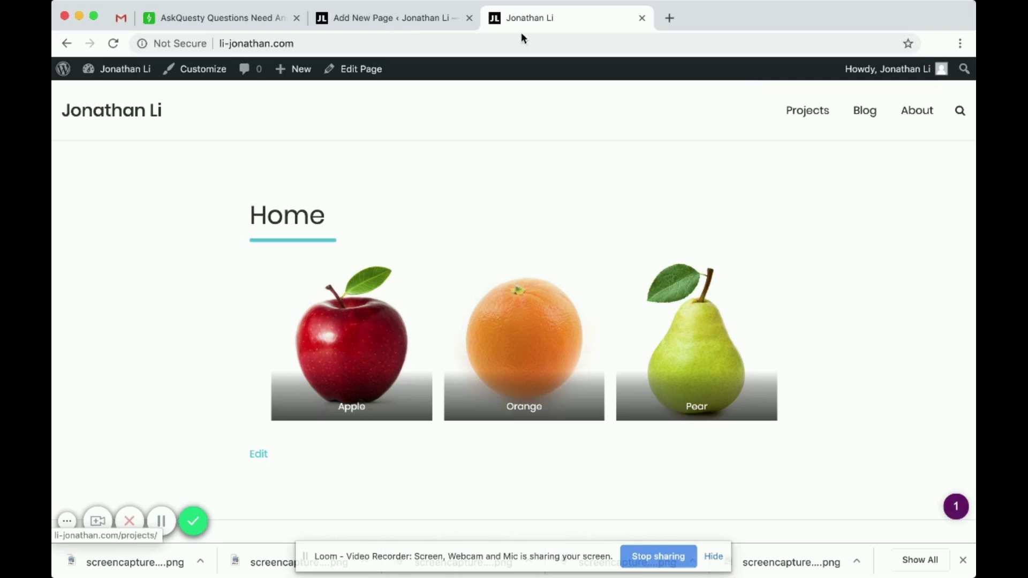
pyautogui.click(403, 44)
pyautogui.write('/con')
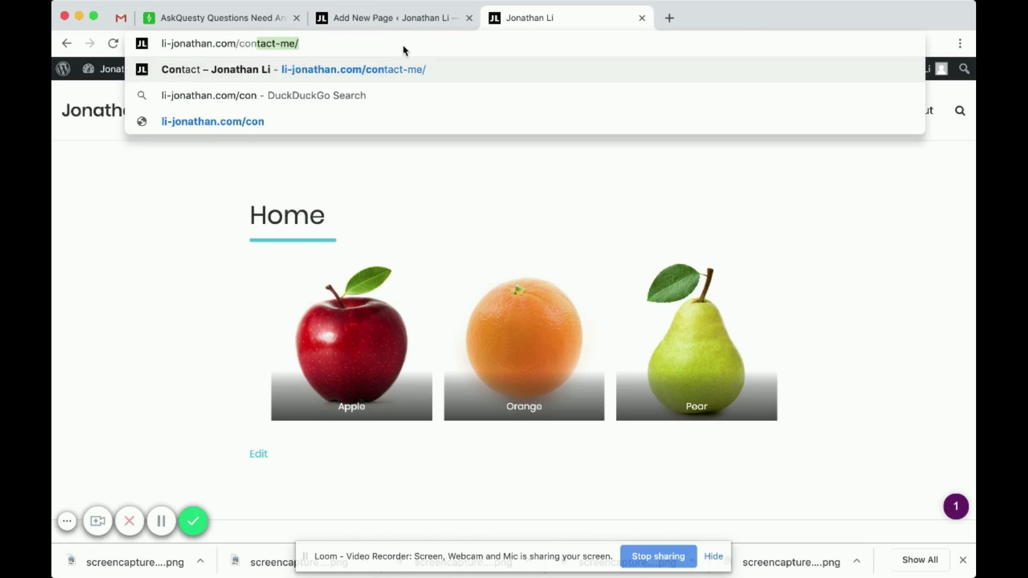
pyautogui.click(371, 21)
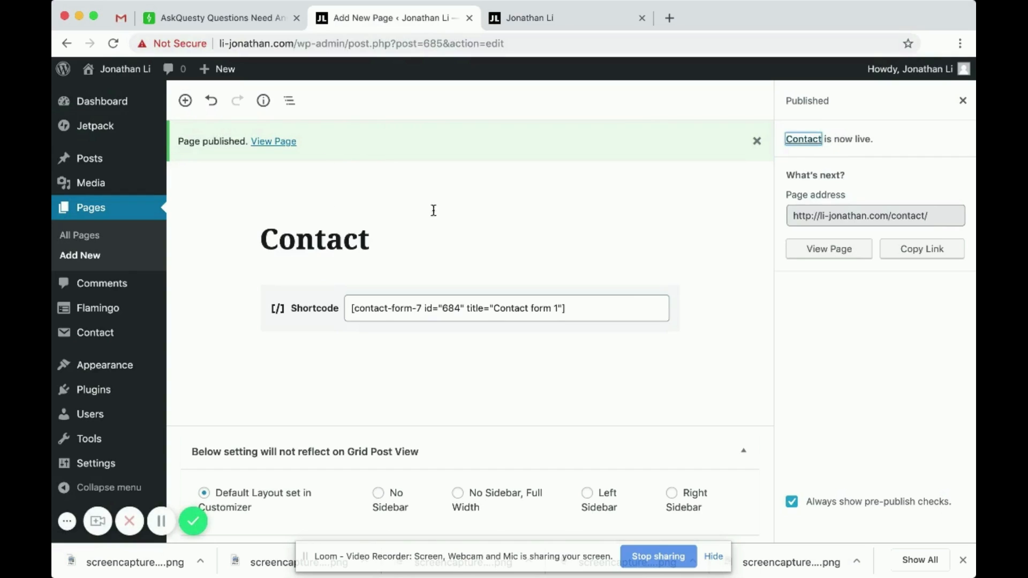
pyautogui.click(899, 211)
pyautogui.hotkey('ctrl', 'c')
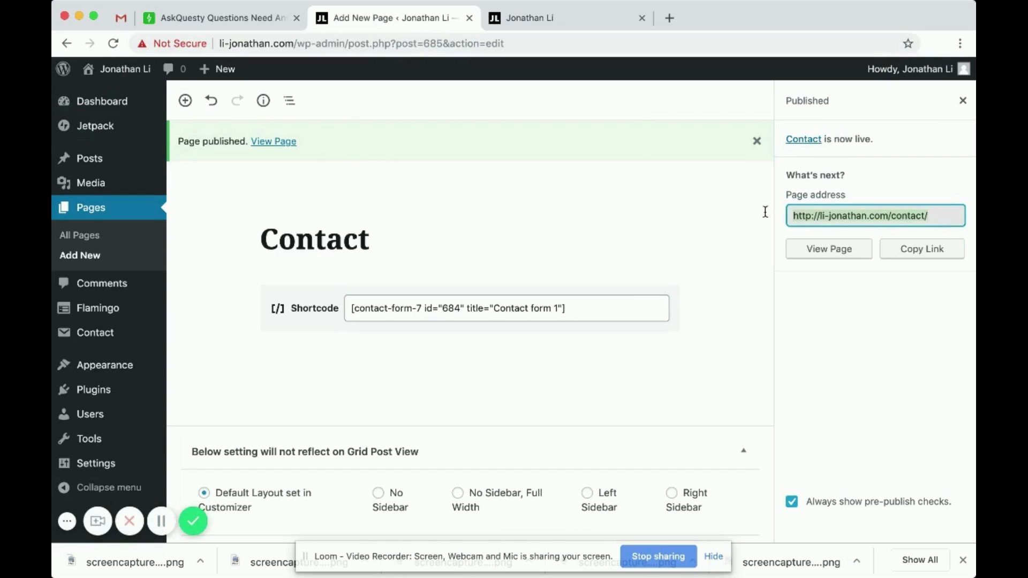
pyautogui.click(580, 19)
pyautogui.click(415, 39)
pyautogui.hotkey('ctrl', 'v')
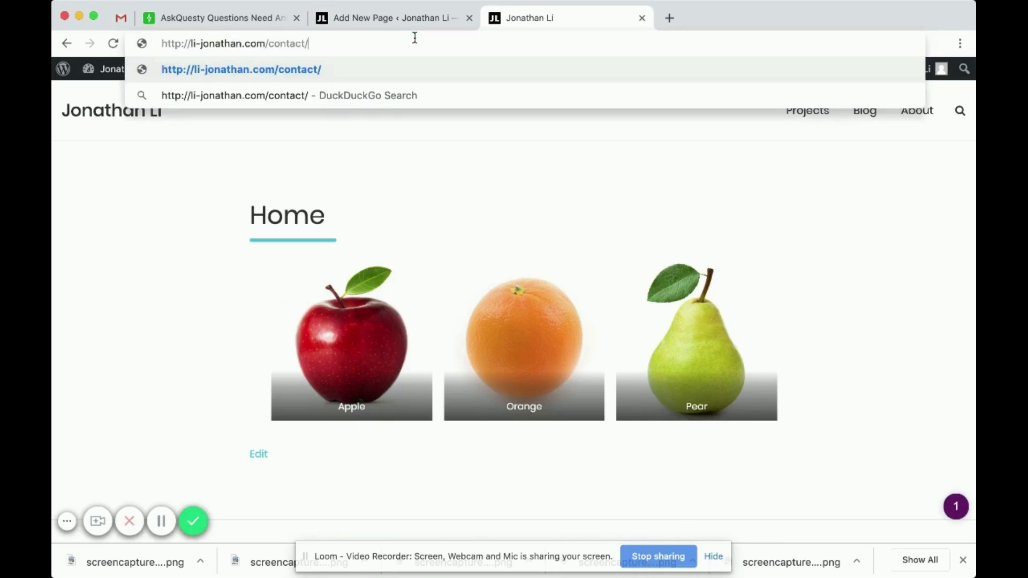
pyautogui.press('Return')
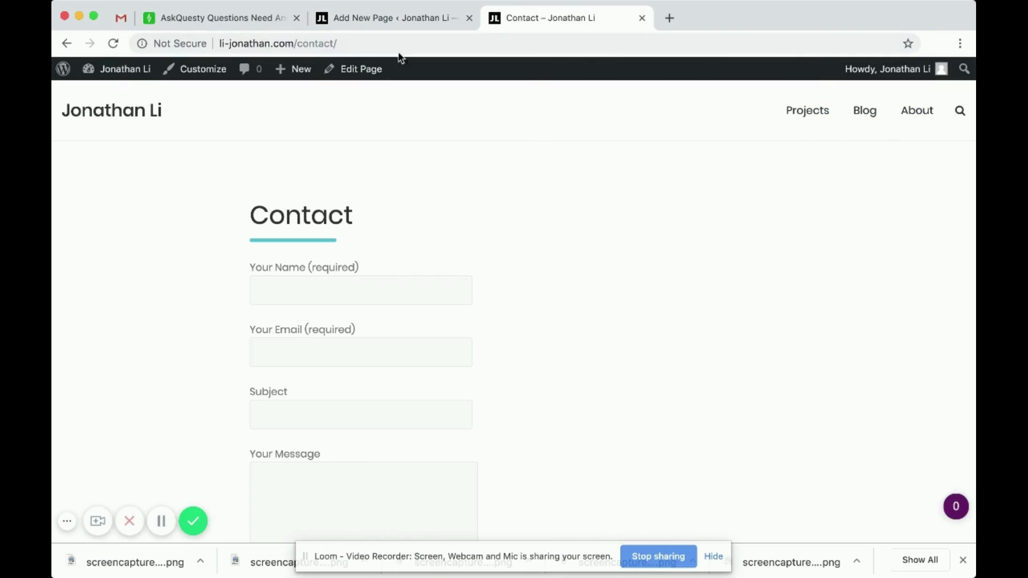
# - Remove the invalid Contact entry from the site's Menu 1
pyautogui.click(397, 22)
pyautogui.moveTo(107, 365)
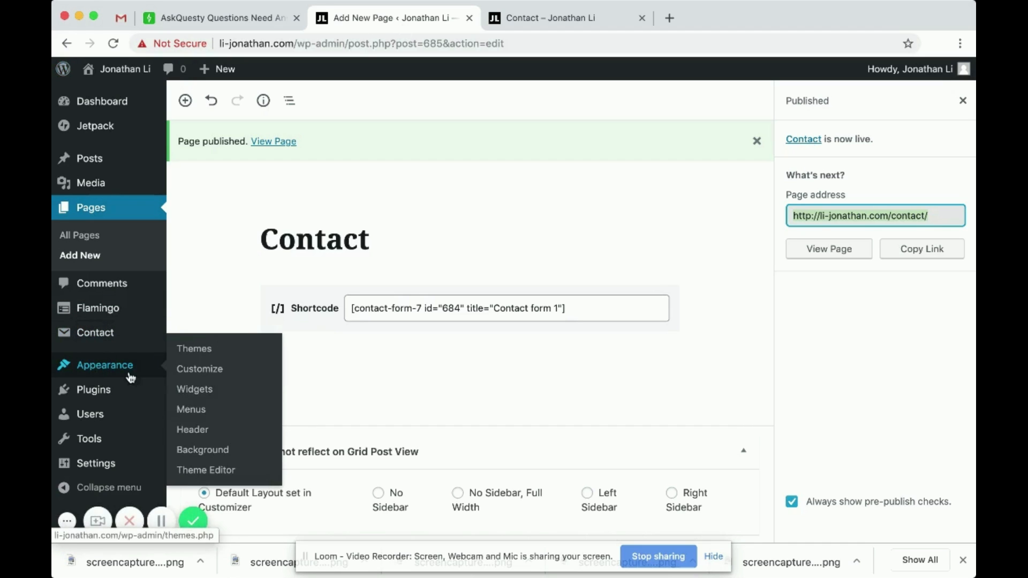
pyautogui.click(192, 410)
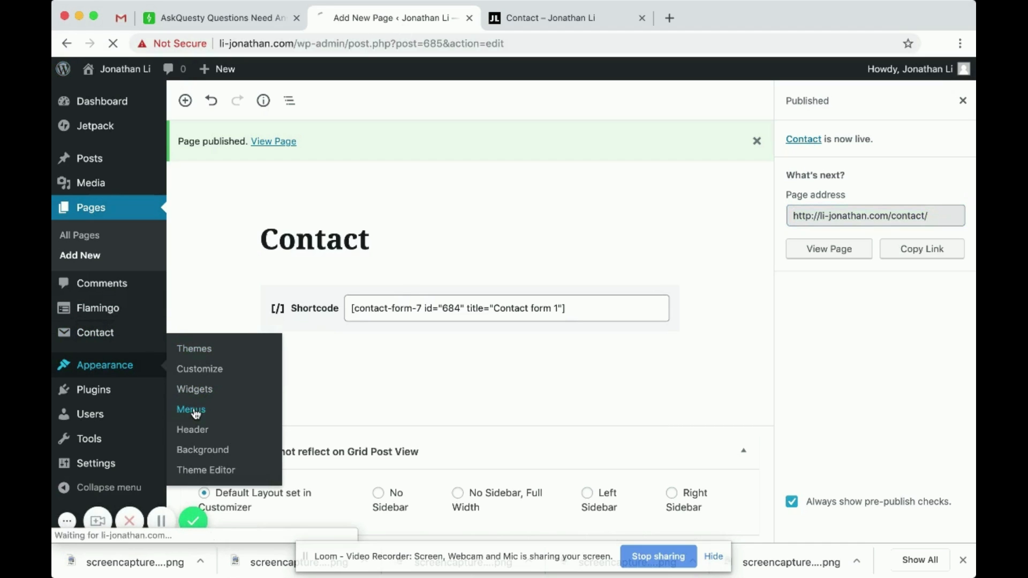
pyautogui.scroll(-3, 360, 311)
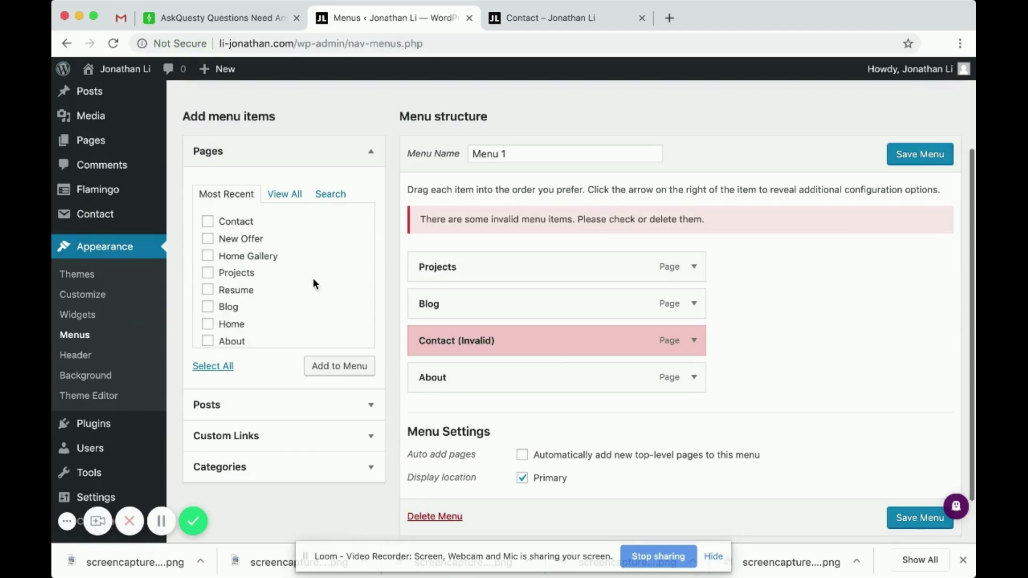
pyautogui.click(692, 341)
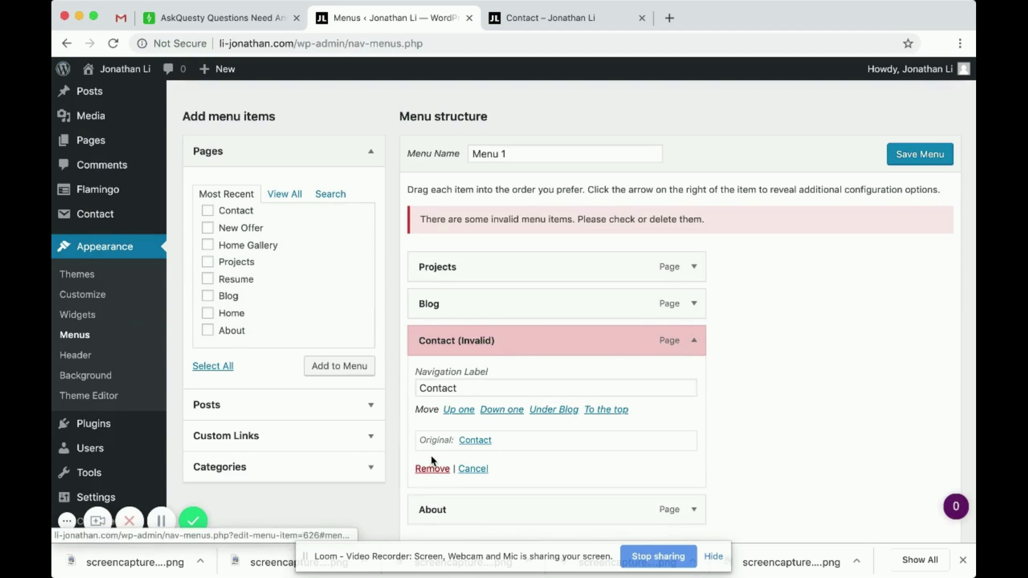
pyautogui.click(427, 471)
# - Add the new Contact page to Menu 1 and save the menu
pyautogui.scroll(1, 308, 284)
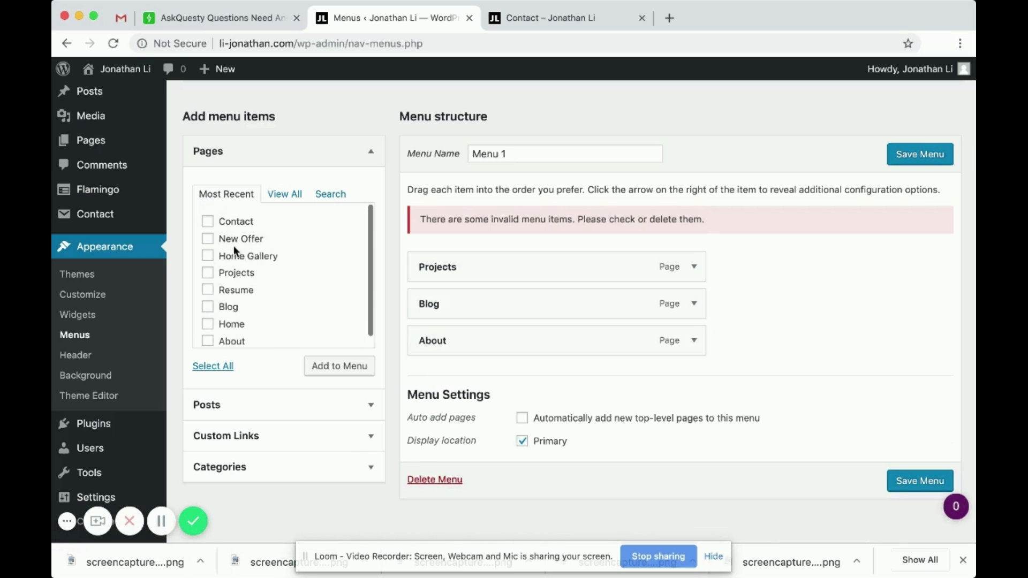
pyautogui.click(208, 222)
pyautogui.click(339, 366)
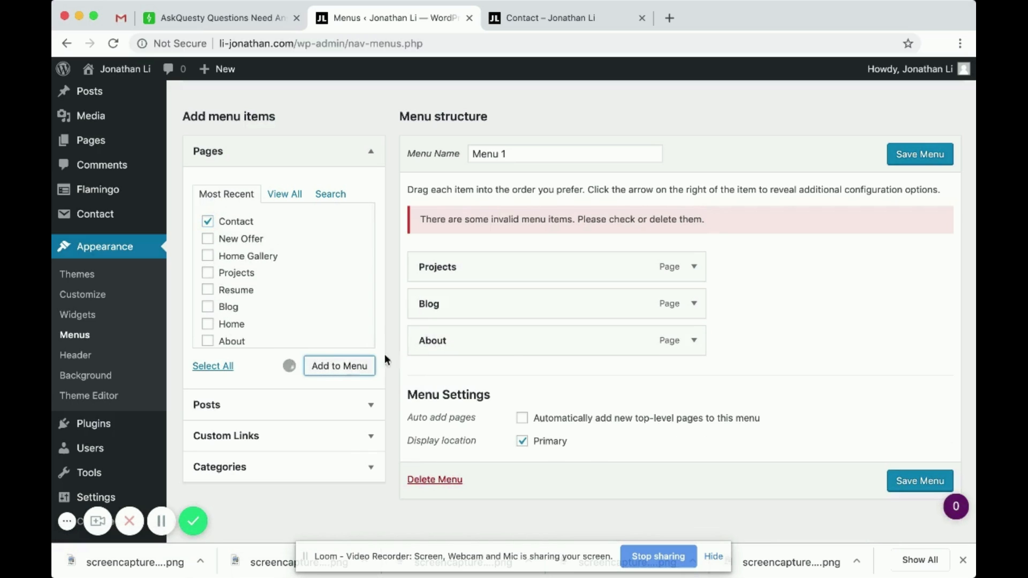
pyautogui.click(919, 155)
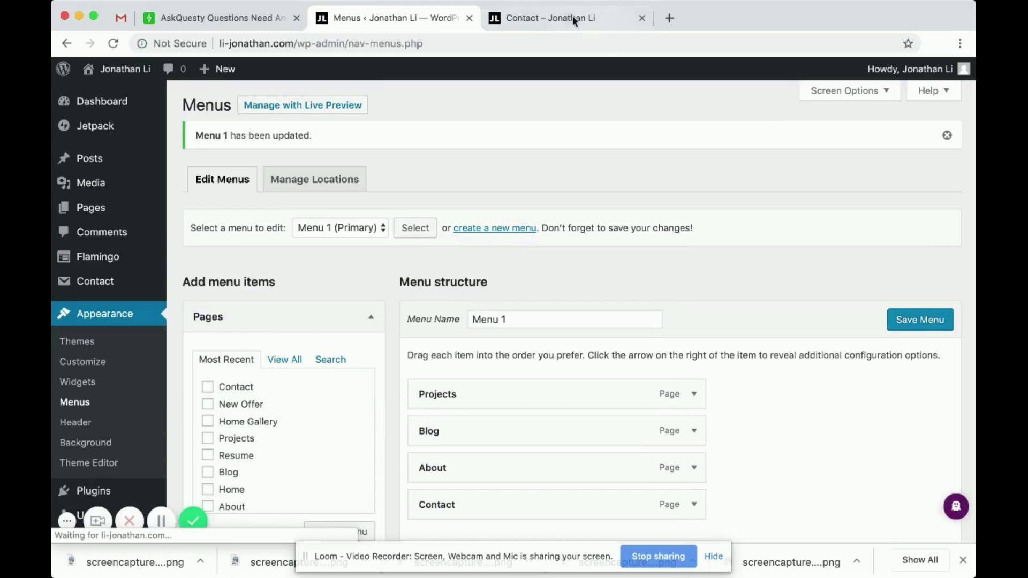
pyautogui.click(573, 15)
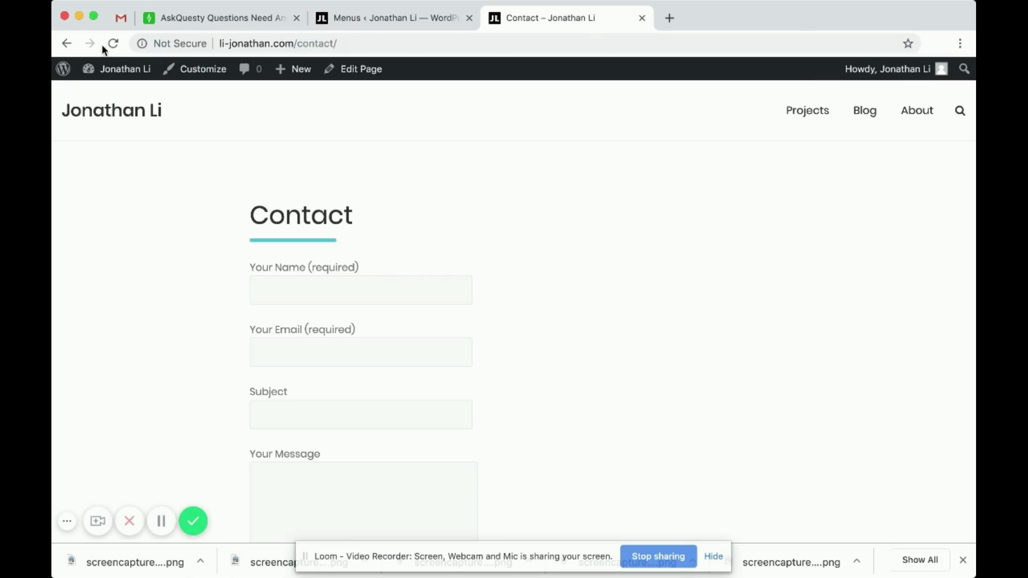
# - Reach the Contact page through the site menu on the home page
pyautogui.click(106, 114)
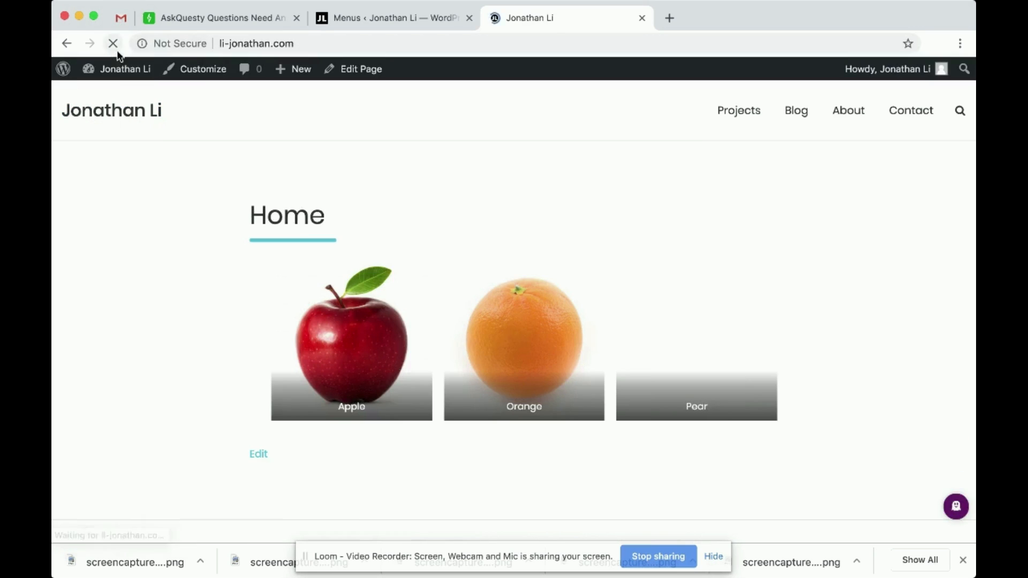
pyautogui.click(899, 114)
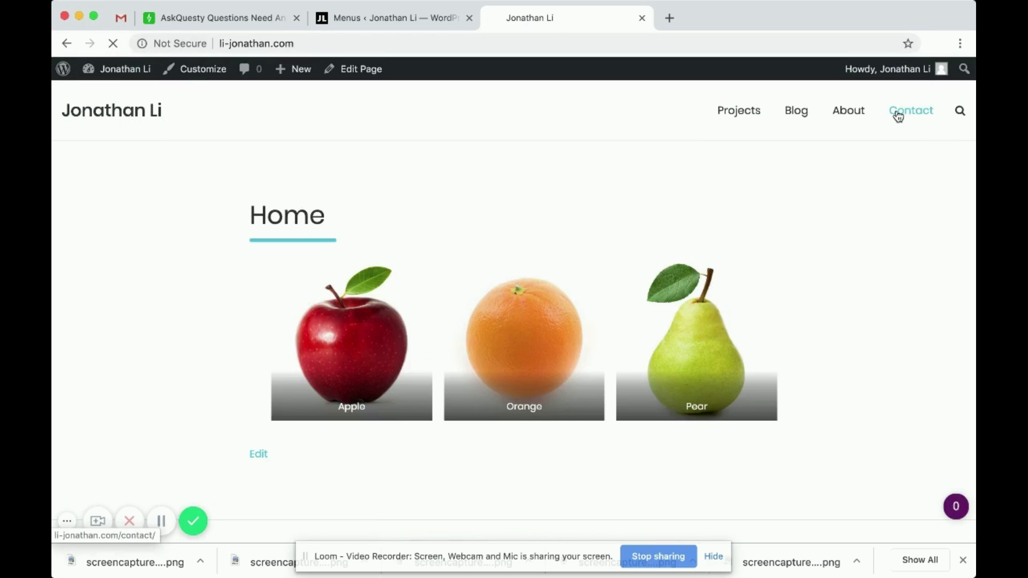
pyautogui.scroll(-3, 535, 284)
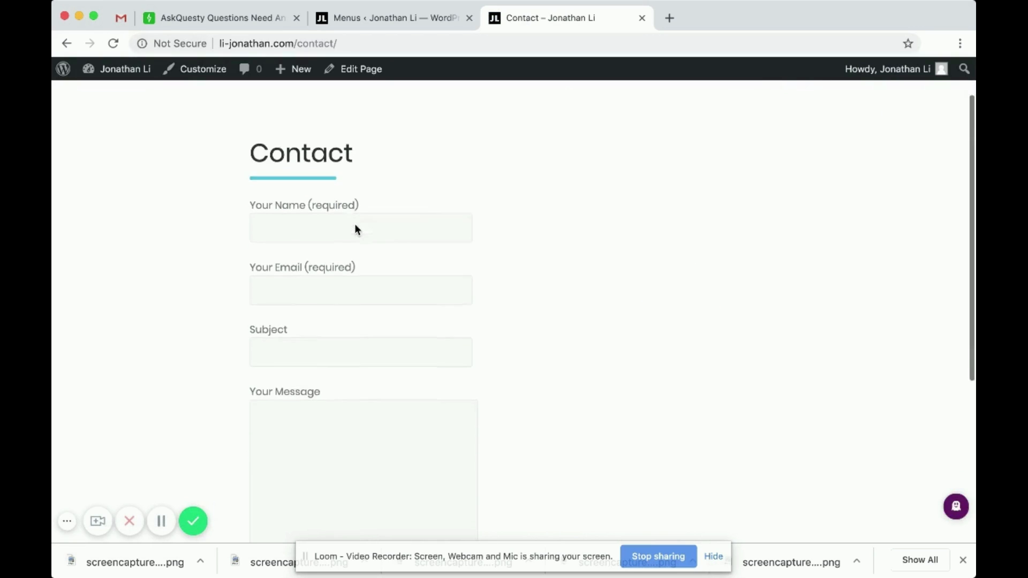
# - Fill in the sender's name and e-mail address in the contact form
pyautogui.click(338, 203)
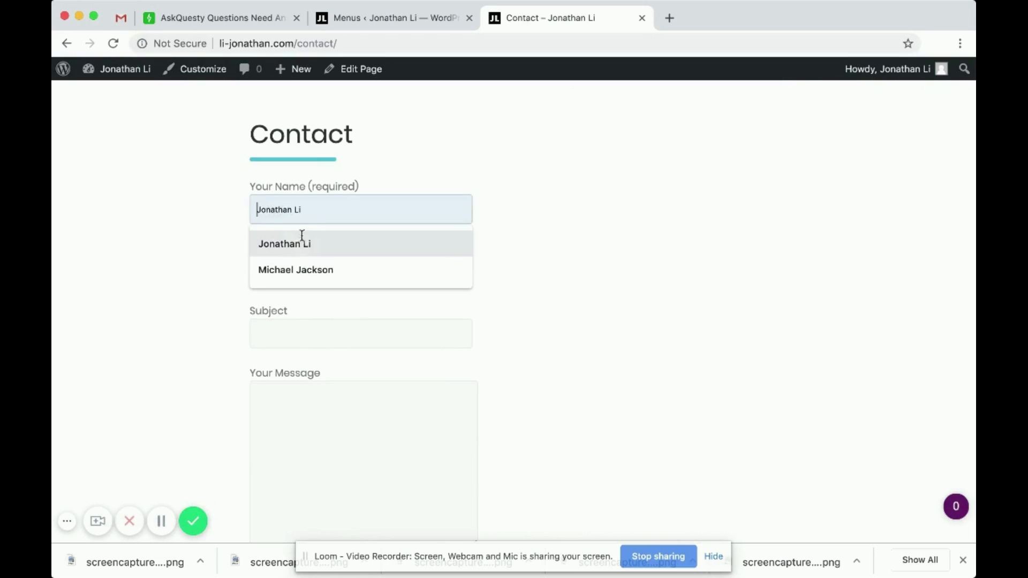
pyautogui.click(181, 249)
pyautogui.click(324, 216)
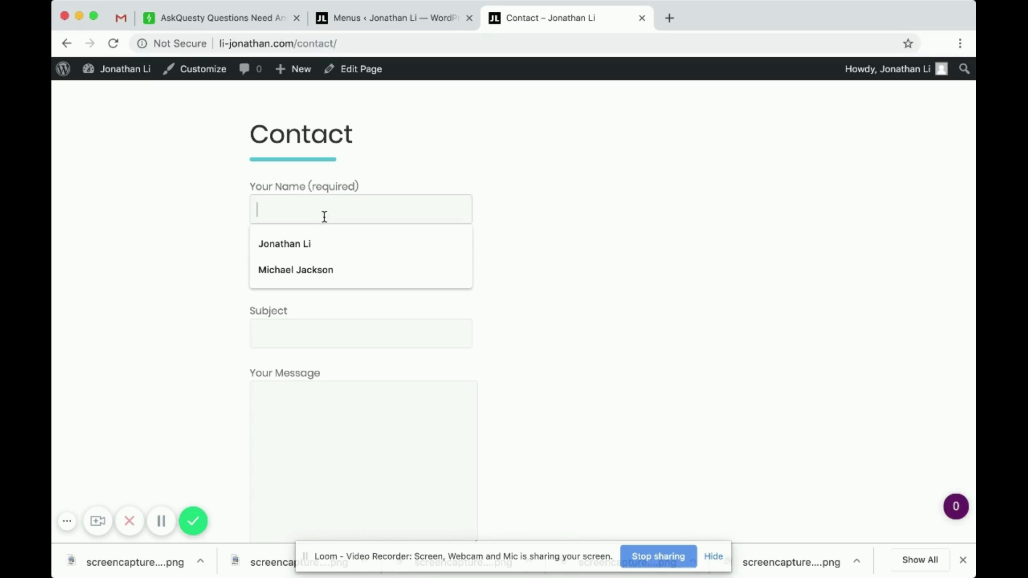
pyautogui.click(222, 245)
pyautogui.click(288, 202)
pyautogui.write('Cly Yent')
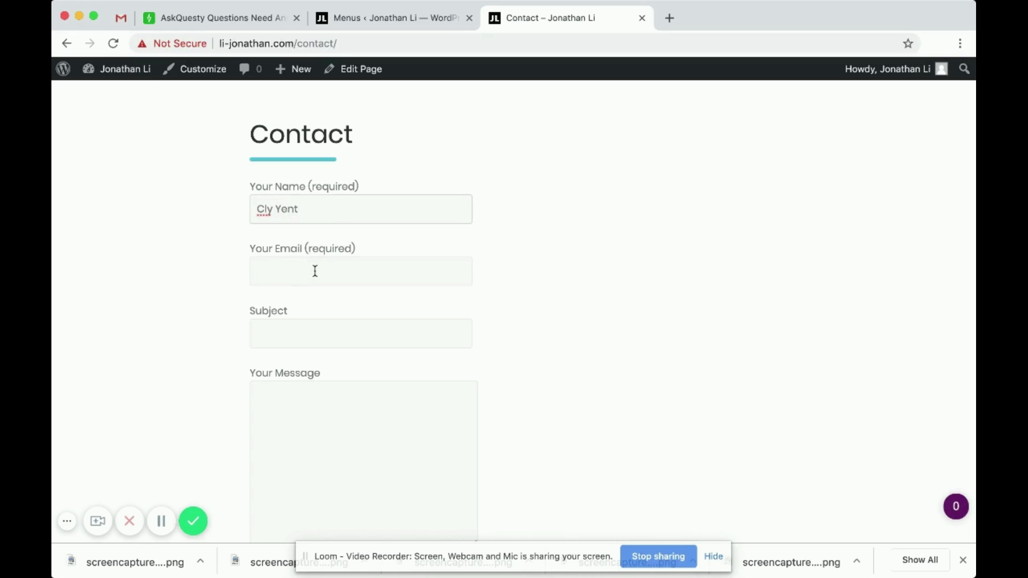
pyautogui.click(315, 271)
pyautogui.click(191, 266)
pyautogui.click(293, 279)
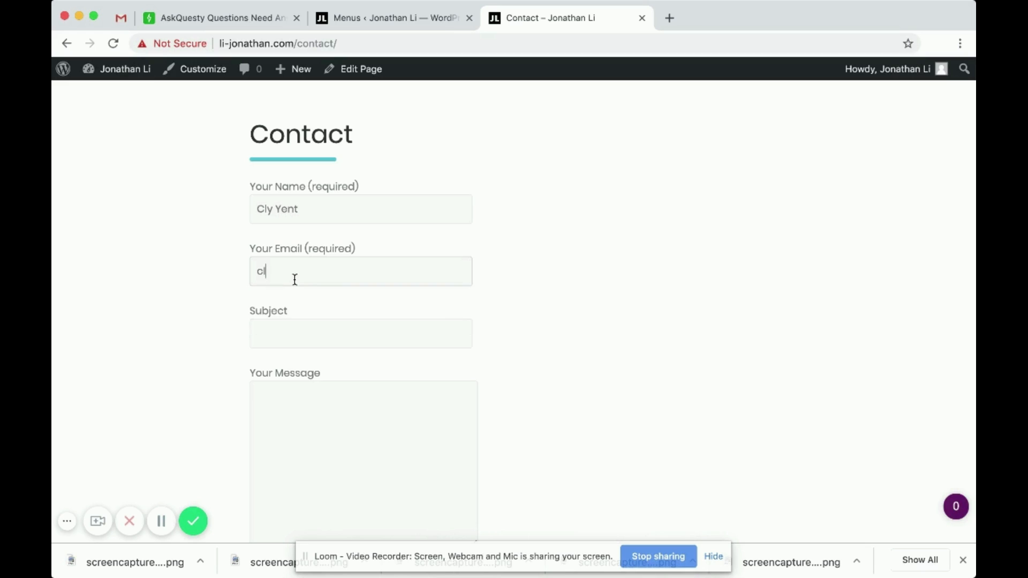
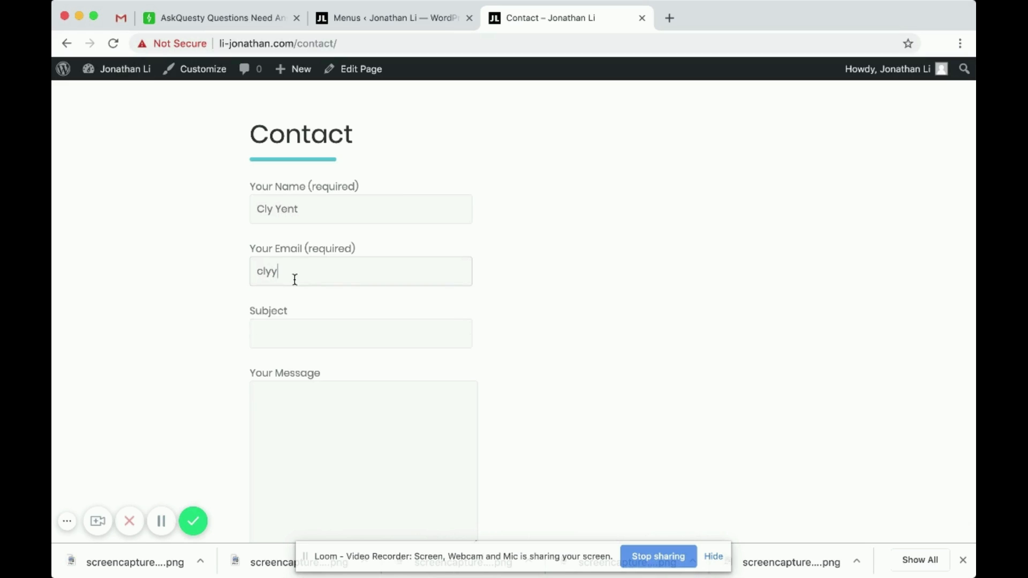
# - Enter subject 'Test Email' and message 'Hi This is a test message.', then send the form
pyautogui.click(304, 328)
pyautogui.write('Test Email')
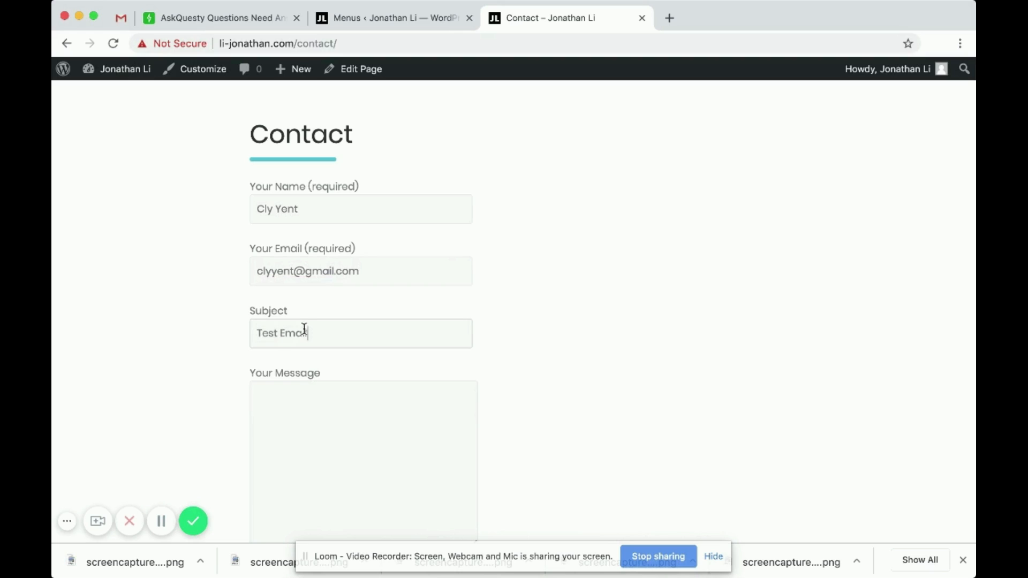
pyautogui.click(358, 420)
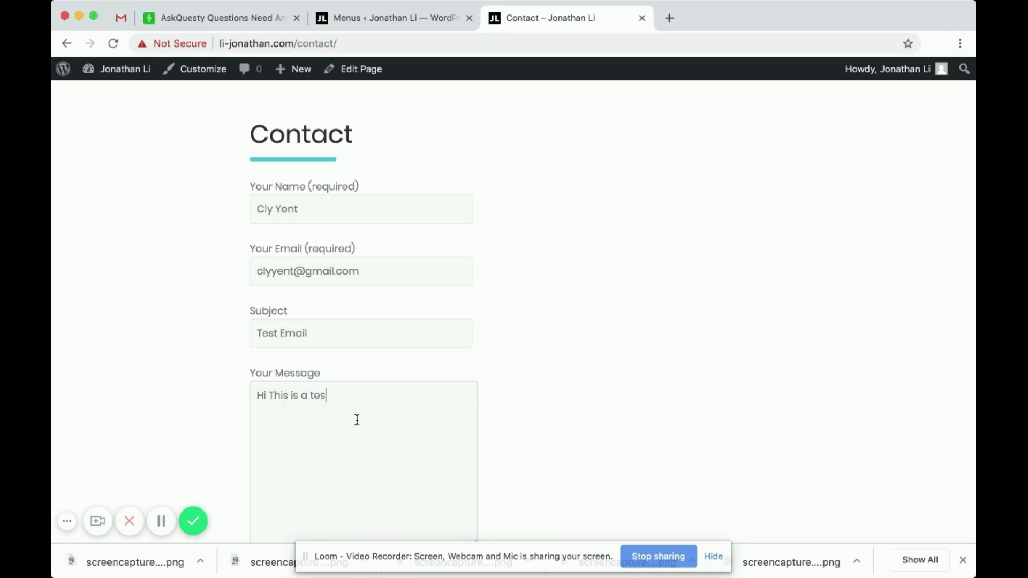
pyautogui.write('Hi This is a test message')
pyautogui.scroll(-3, 450, 388)
pyautogui.write('.')
pyautogui.scroll(3, 441, 231)
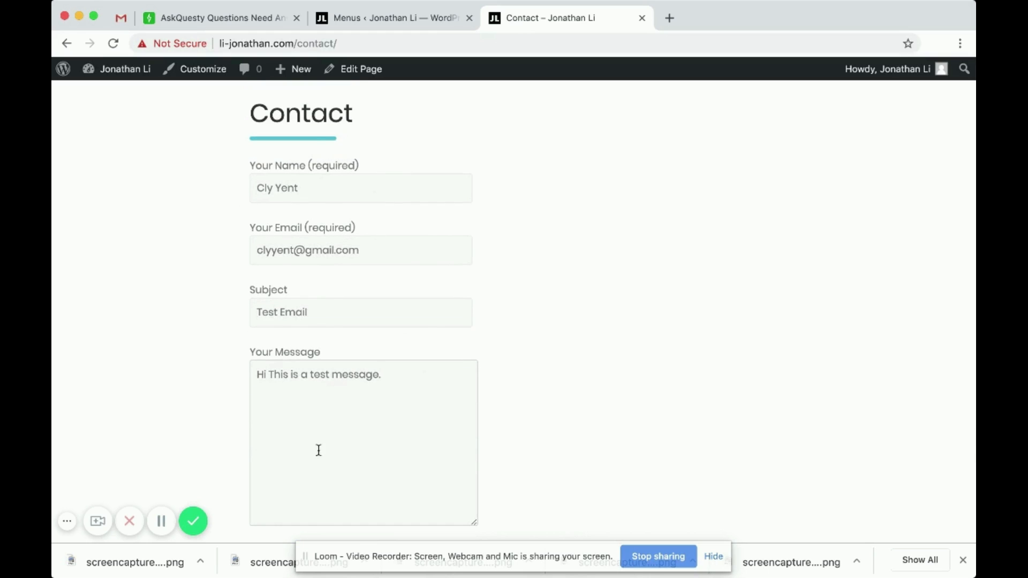
pyautogui.scroll(-2, 408, 443)
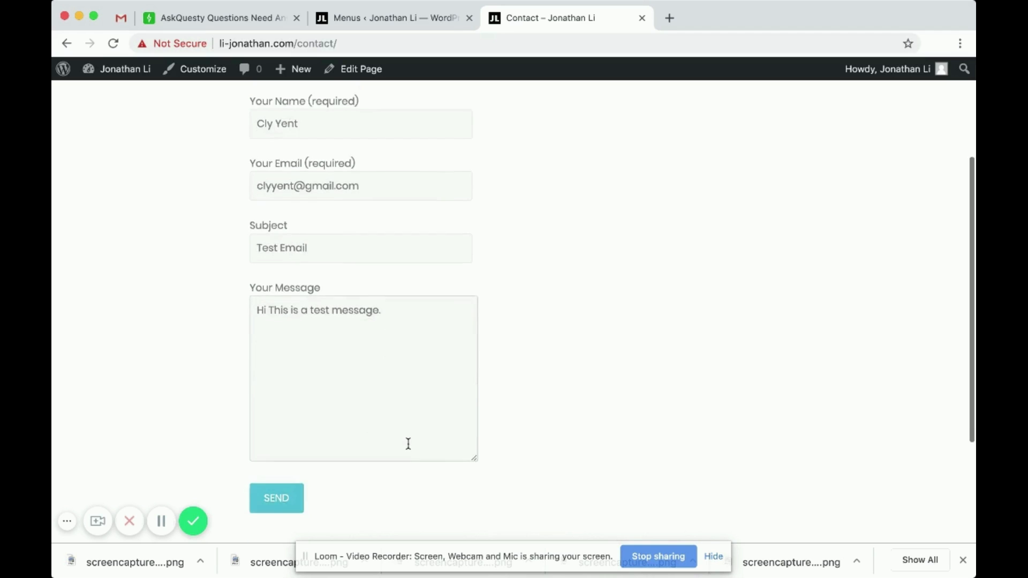
pyautogui.scroll(2, 408, 443)
pyautogui.scroll(-3, 408, 442)
pyautogui.click(292, 446)
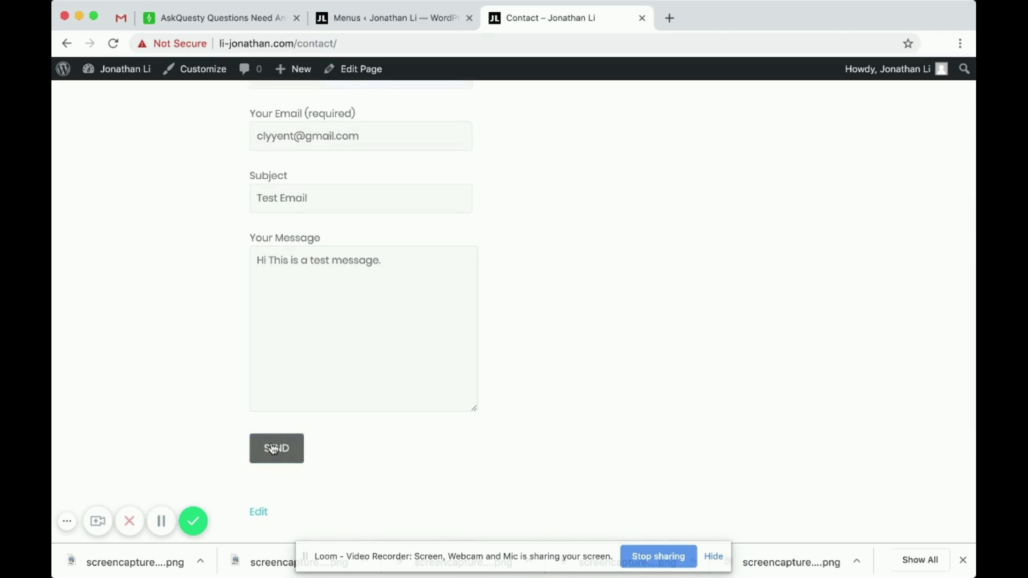
pyautogui.scroll(-3, 275, 428)
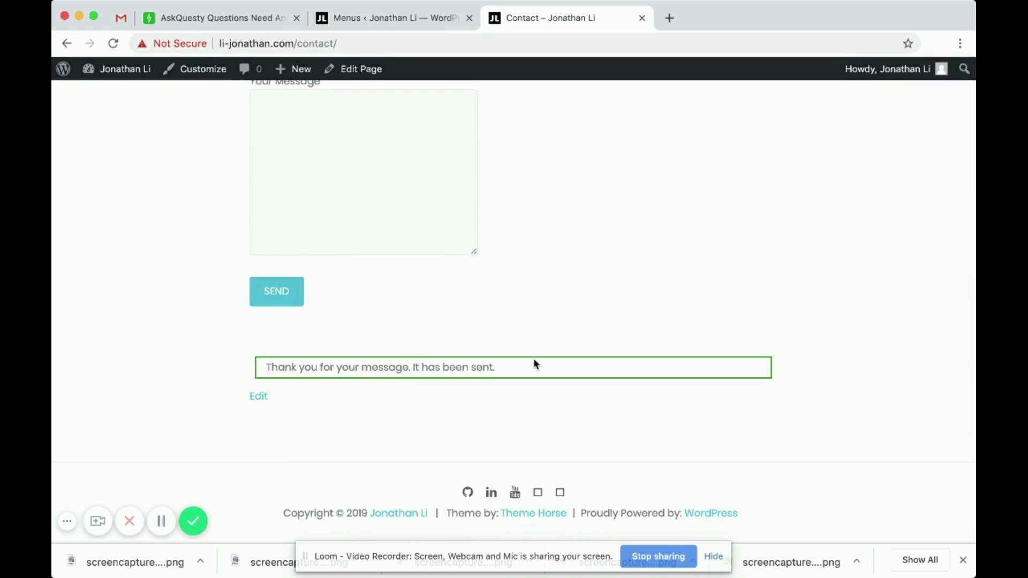
# - Open the Test Email in the Gmail inbox, check its sender and subject, then return to Contact
pyautogui.click(122, 21)
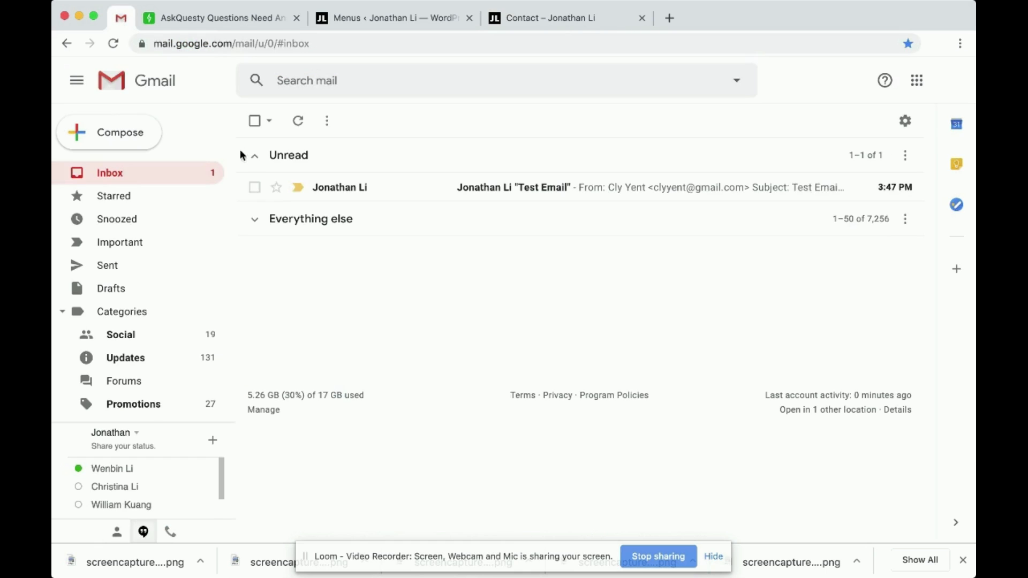
pyautogui.click(414, 196)
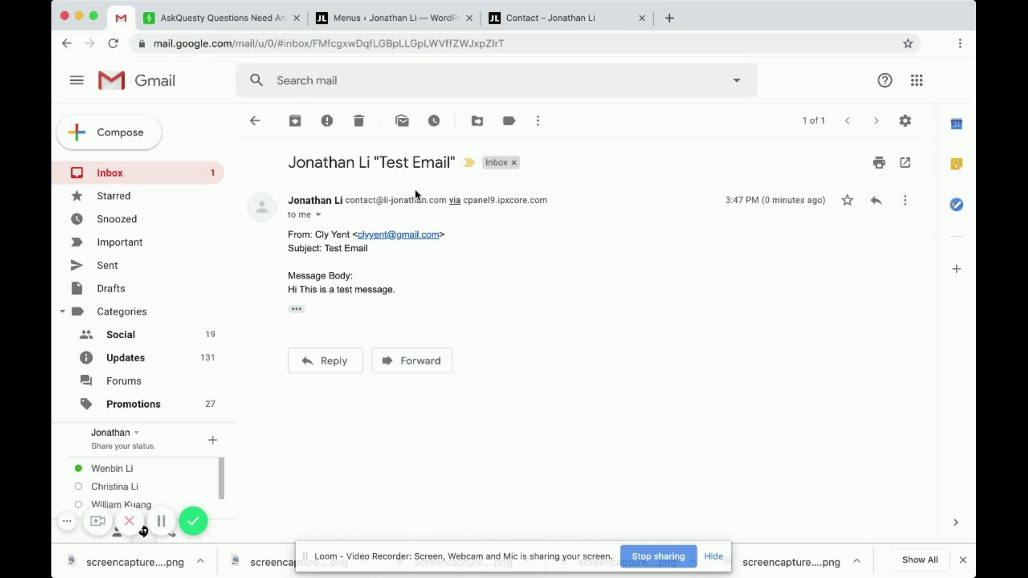
pyautogui.moveTo(322, 232); pyautogui.dragTo(347, 233)
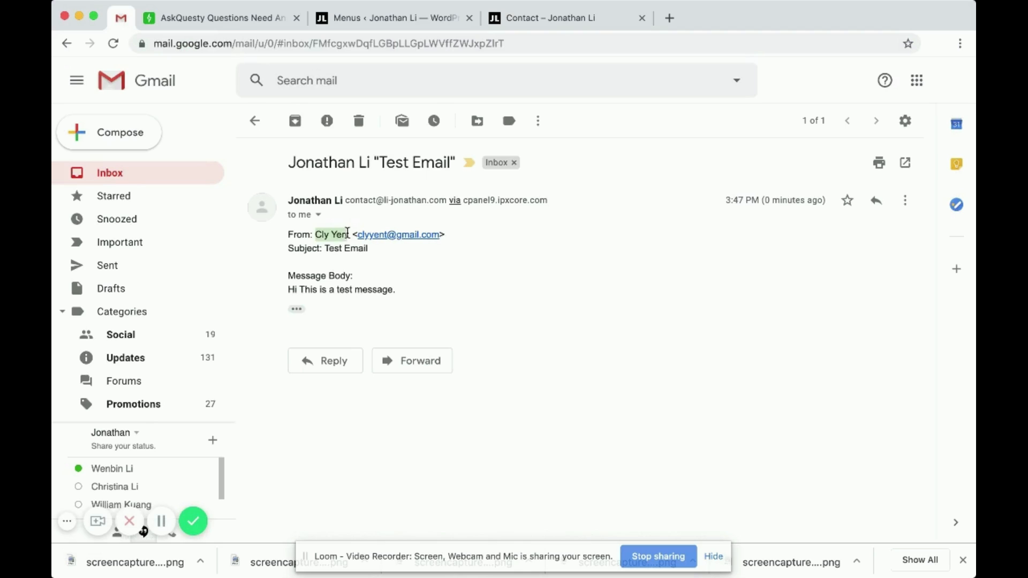
pyautogui.click(348, 252)
pyautogui.moveTo(369, 252); pyautogui.dragTo(336, 249)
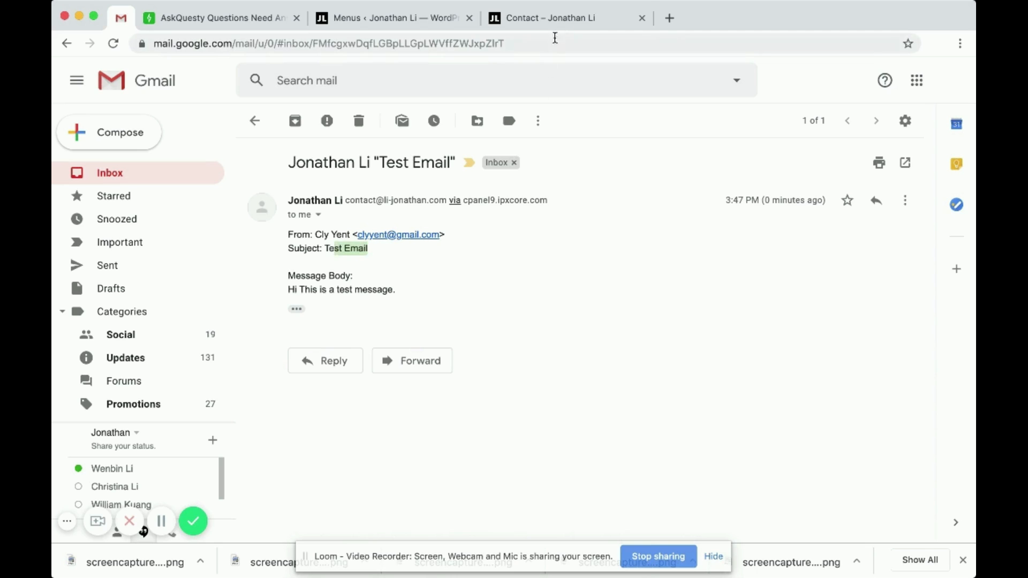
pyautogui.click(555, 21)
pyautogui.scroll(10, 358, 229)
pyautogui.click(263, 348)
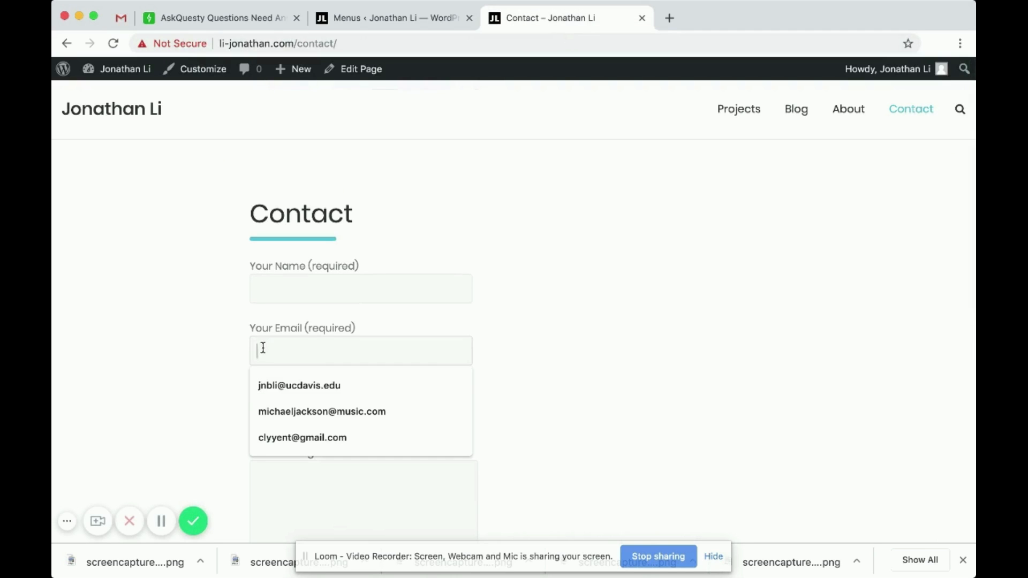
pyautogui.click(204, 380)
pyautogui.click(259, 410)
pyautogui.scroll(-2, 272, 407)
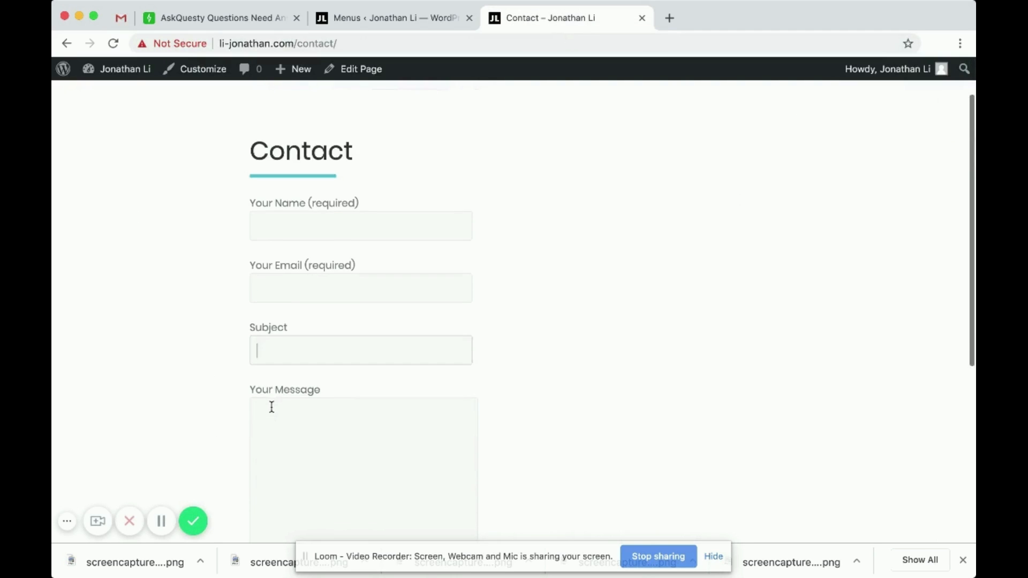
pyautogui.scroll(-1, 271, 407)
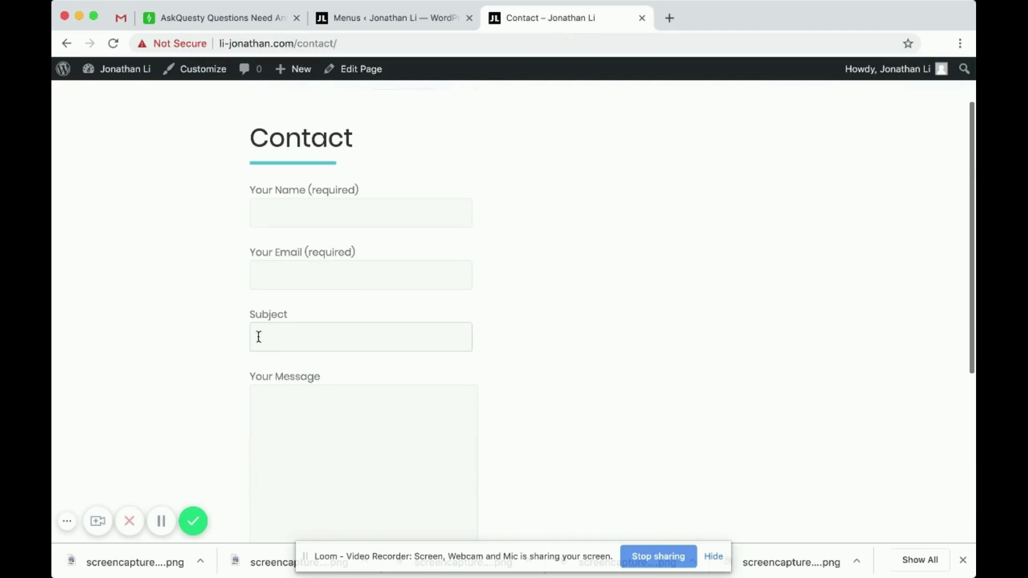
pyautogui.click(118, 18)
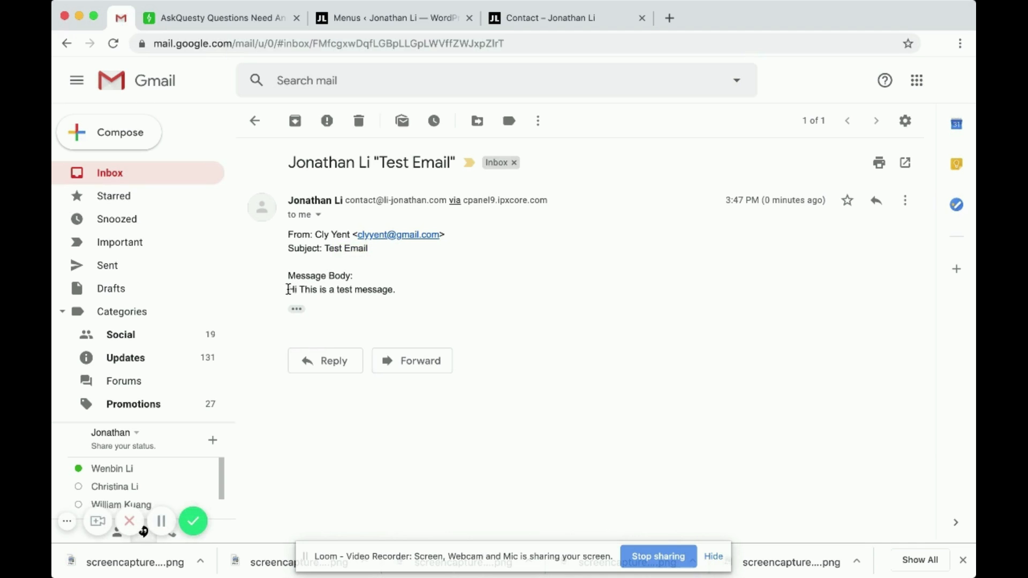
pyautogui.moveTo(288, 289); pyautogui.dragTo(396, 288)
pyautogui.click(482, 140)
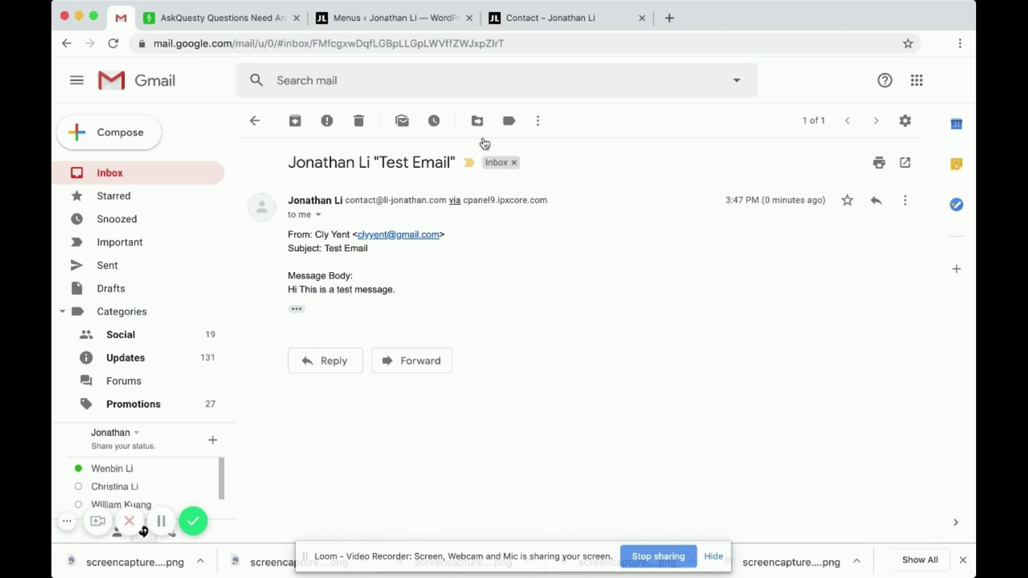
pyautogui.click(563, 26)
pyautogui.scroll(-5, 348, 357)
pyautogui.click(276, 328)
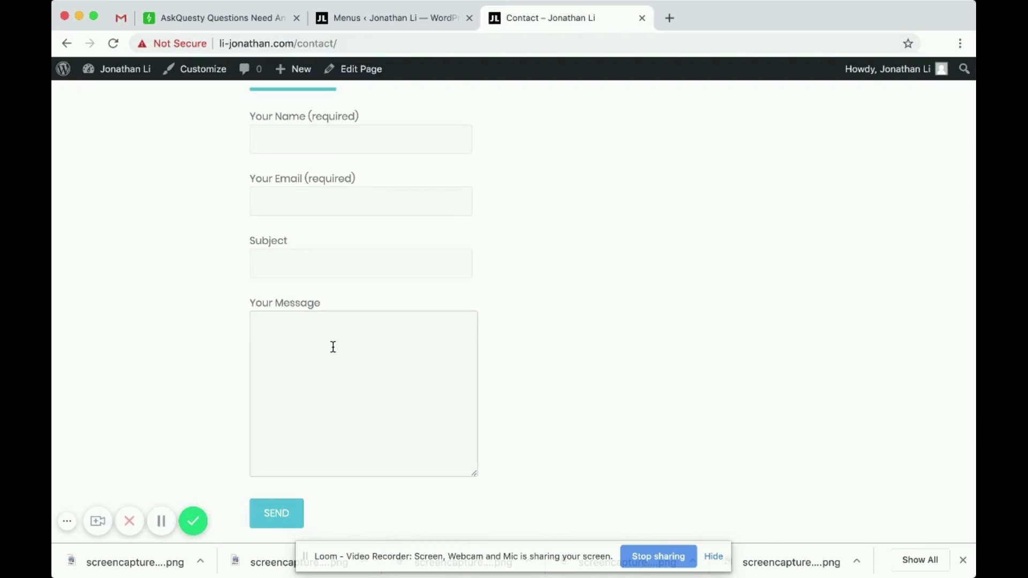
pyautogui.scroll(-2, 333, 347)
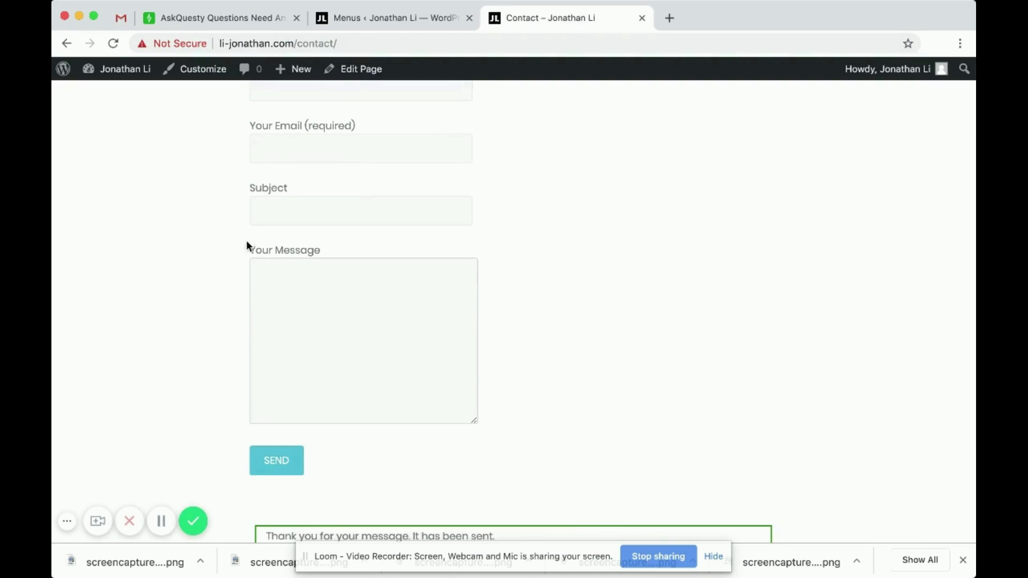
pyautogui.scroll(5, 311, 248)
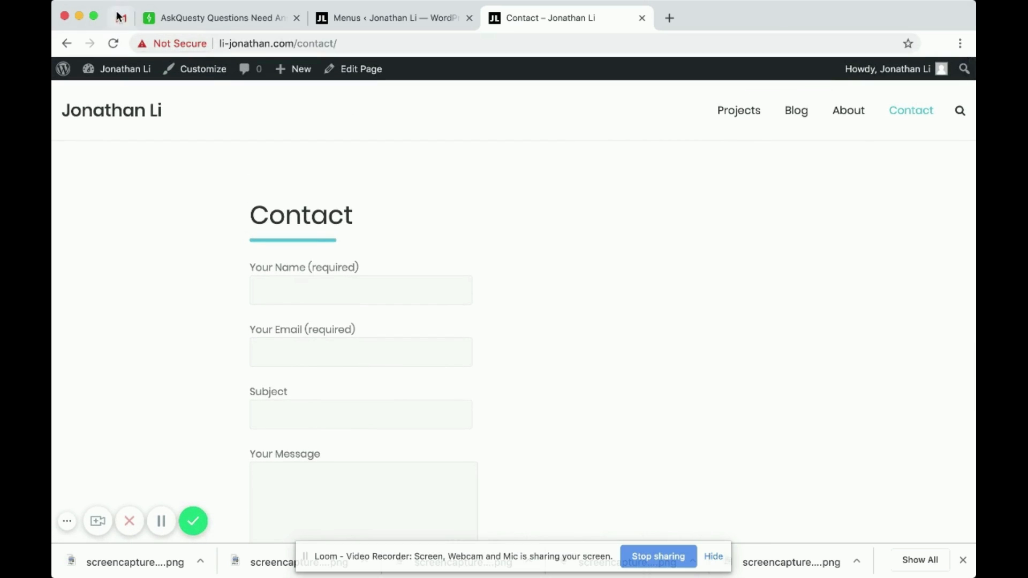
pyautogui.click(376, 20)
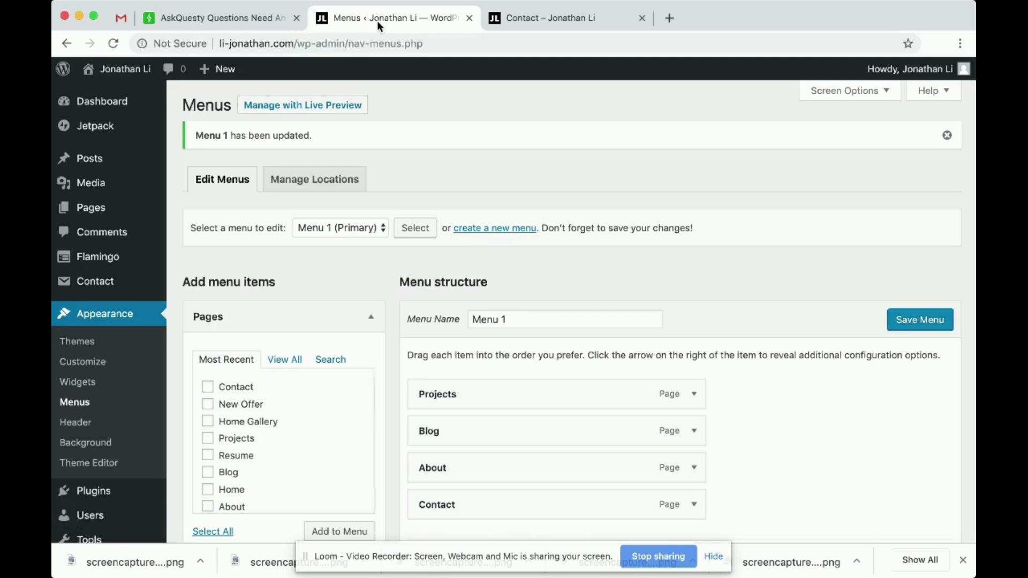
pyautogui.click(225, 18)
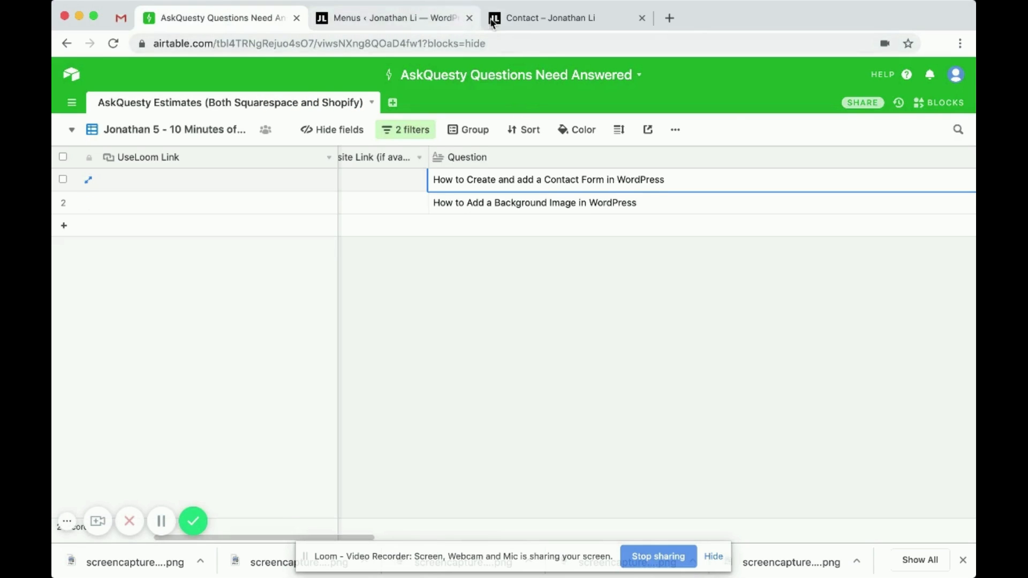
pyautogui.click(529, 18)
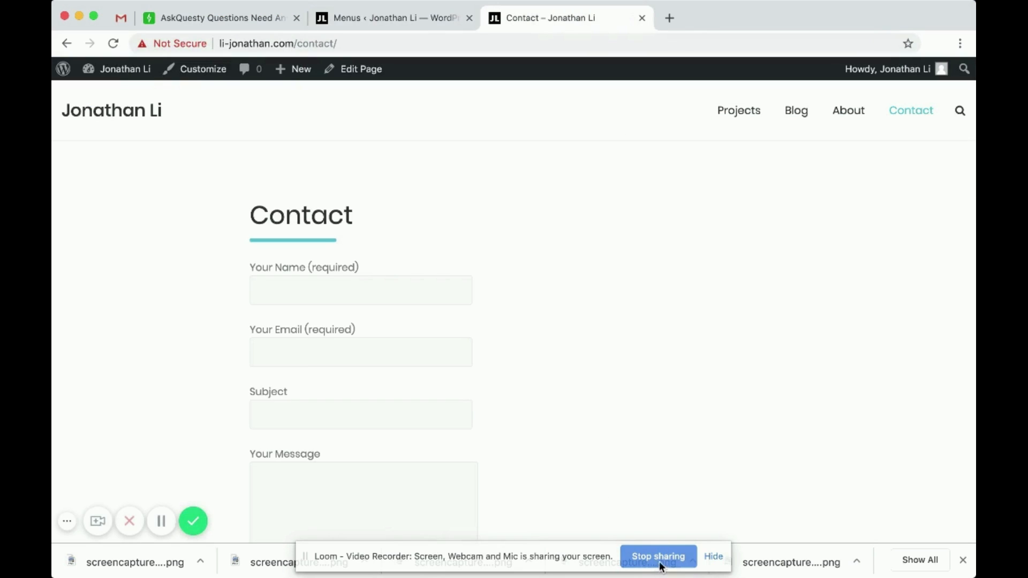